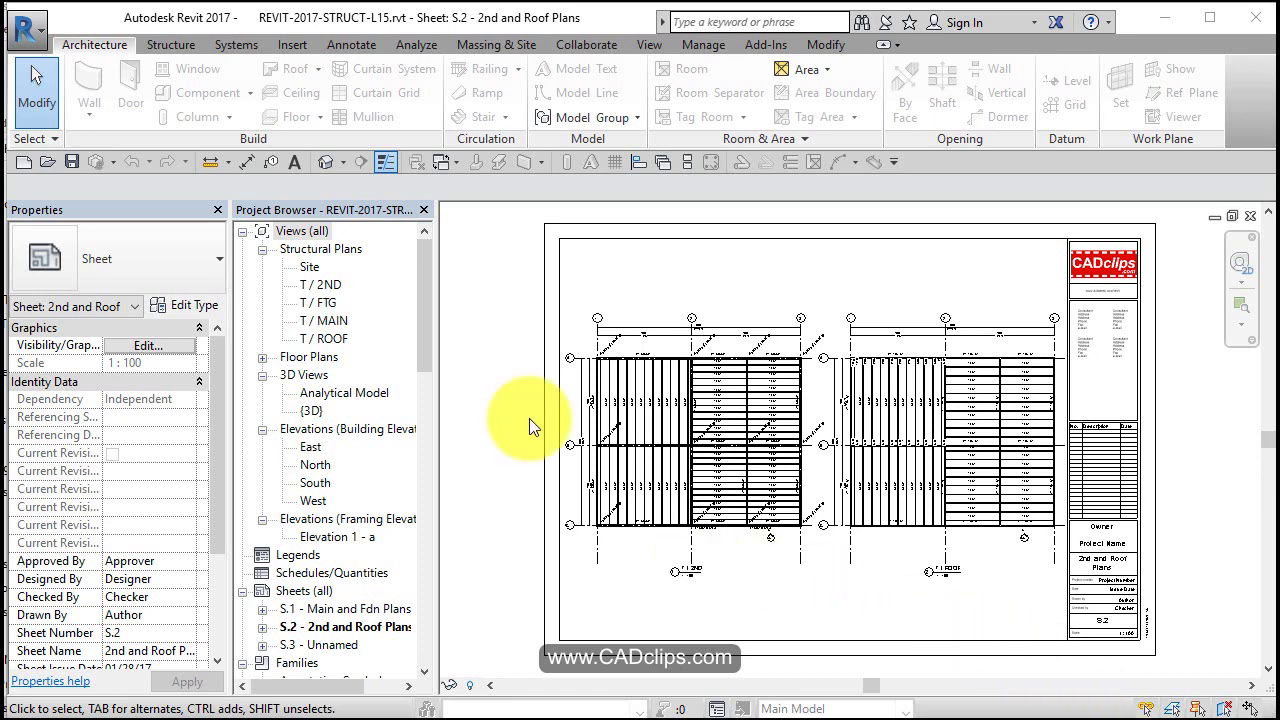
Open the T / MAIN structural plan from the Project Browser's Structural Plans list.
{"action": "left_click", "coordinate": [324, 321]}
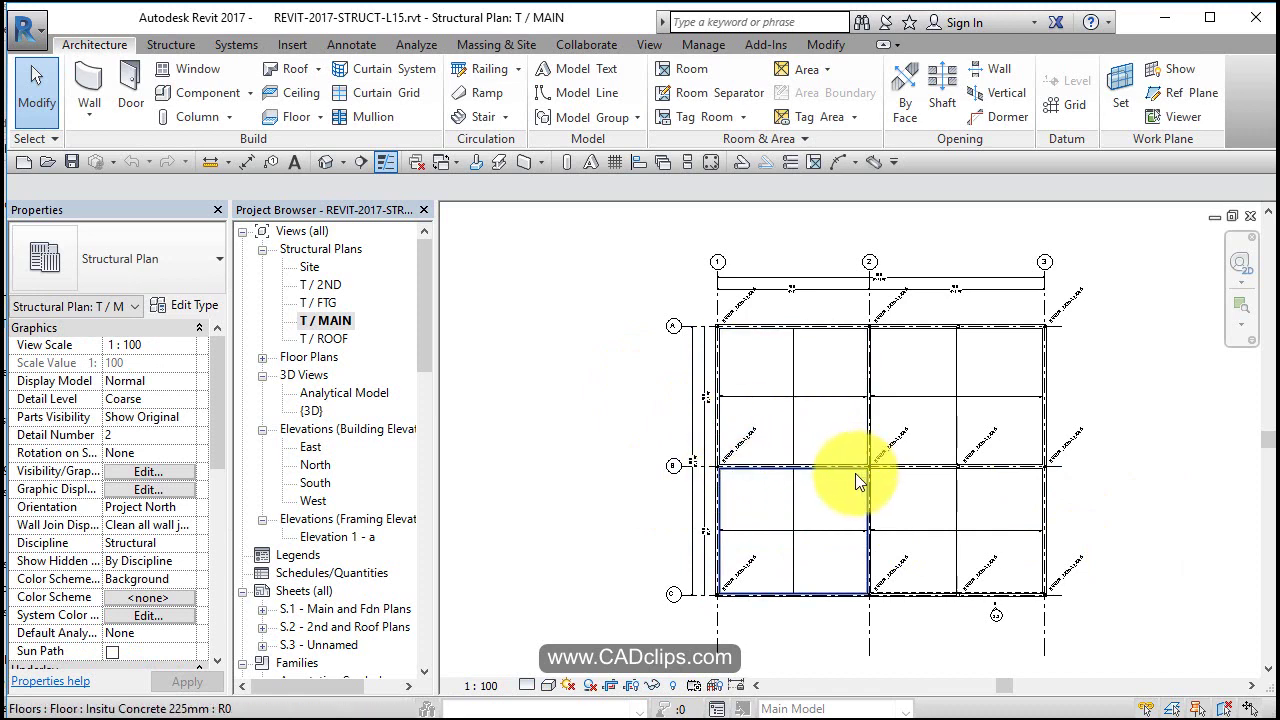
Draw Section 1 horizontally across the plan just below grid B and list it in the browser.
{"action": "left_click", "coordinate": [363, 164]}
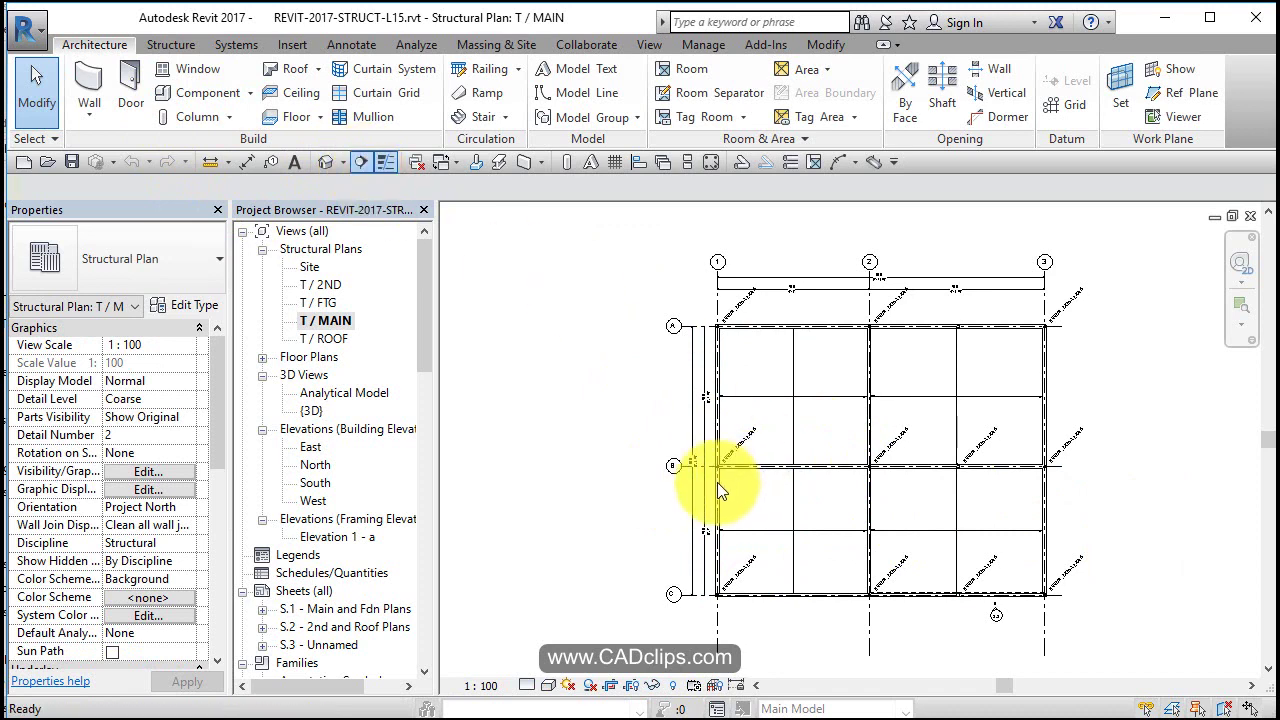
{"action": "left_click", "coordinate": [680, 487]}
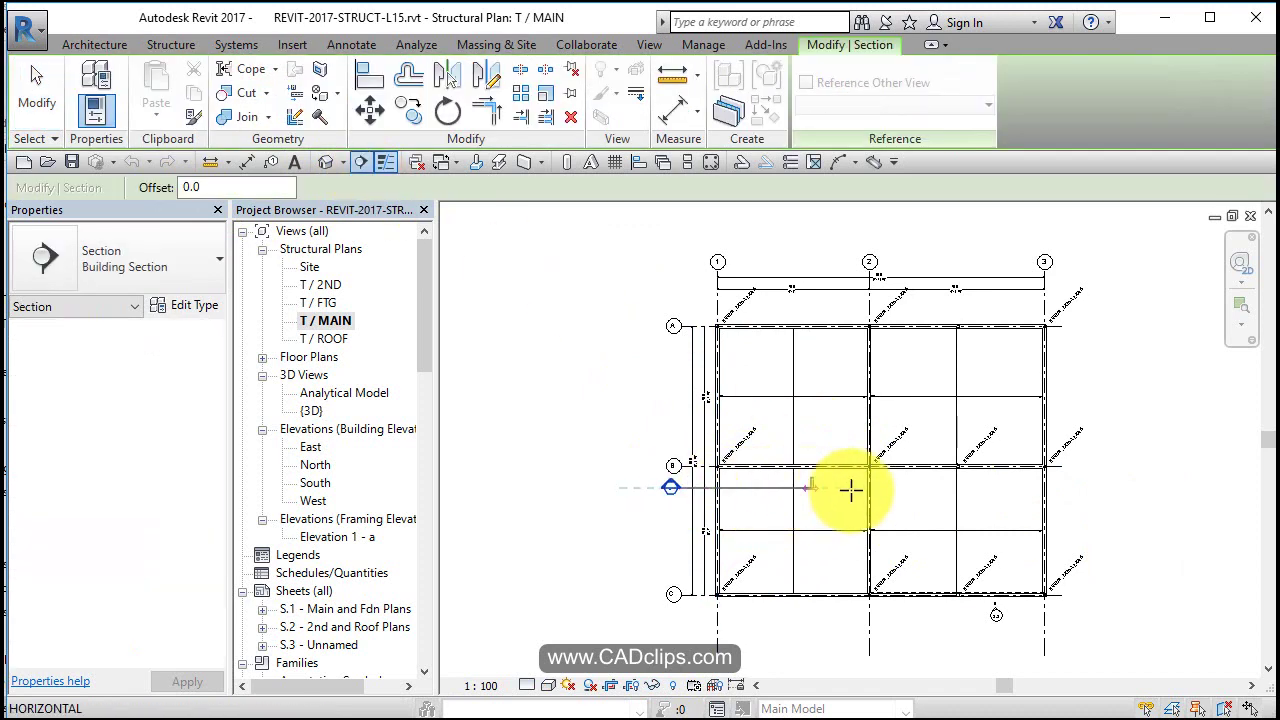
{"action": "left_click", "coordinate": [1068, 487]}
{"action": "key", "text": "Escape"}
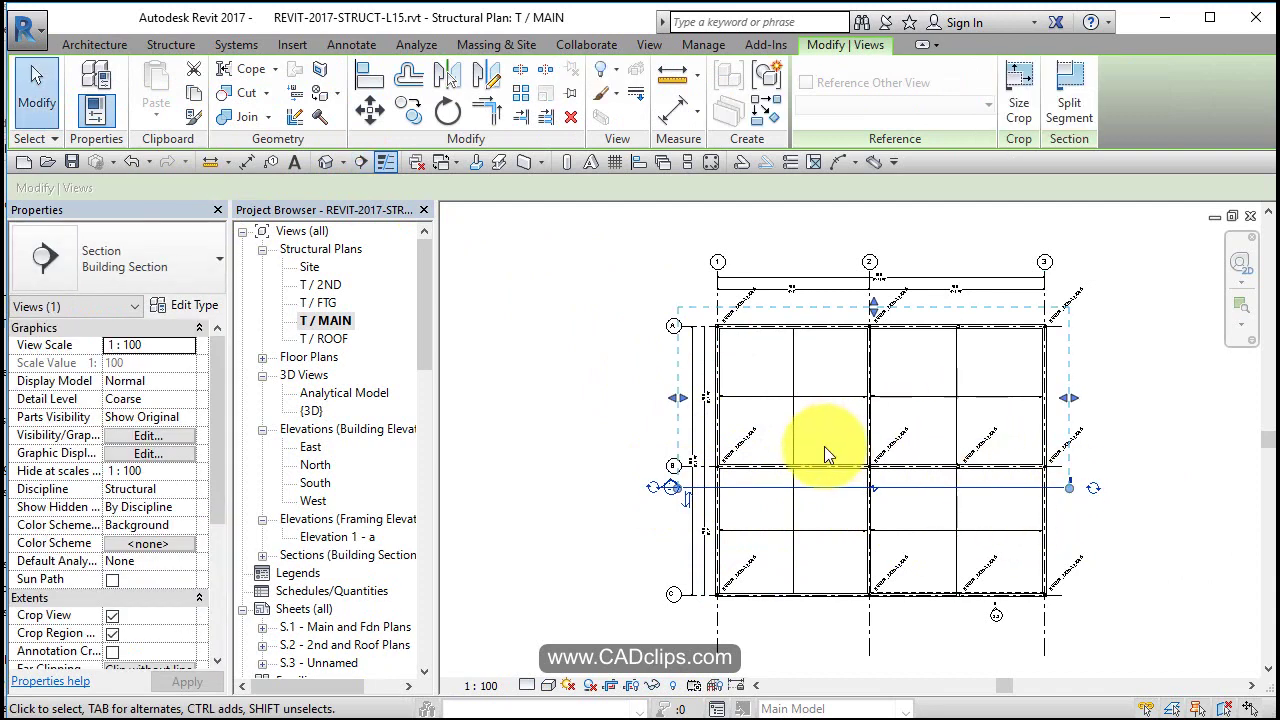
{"action": "key", "text": "Escape"}
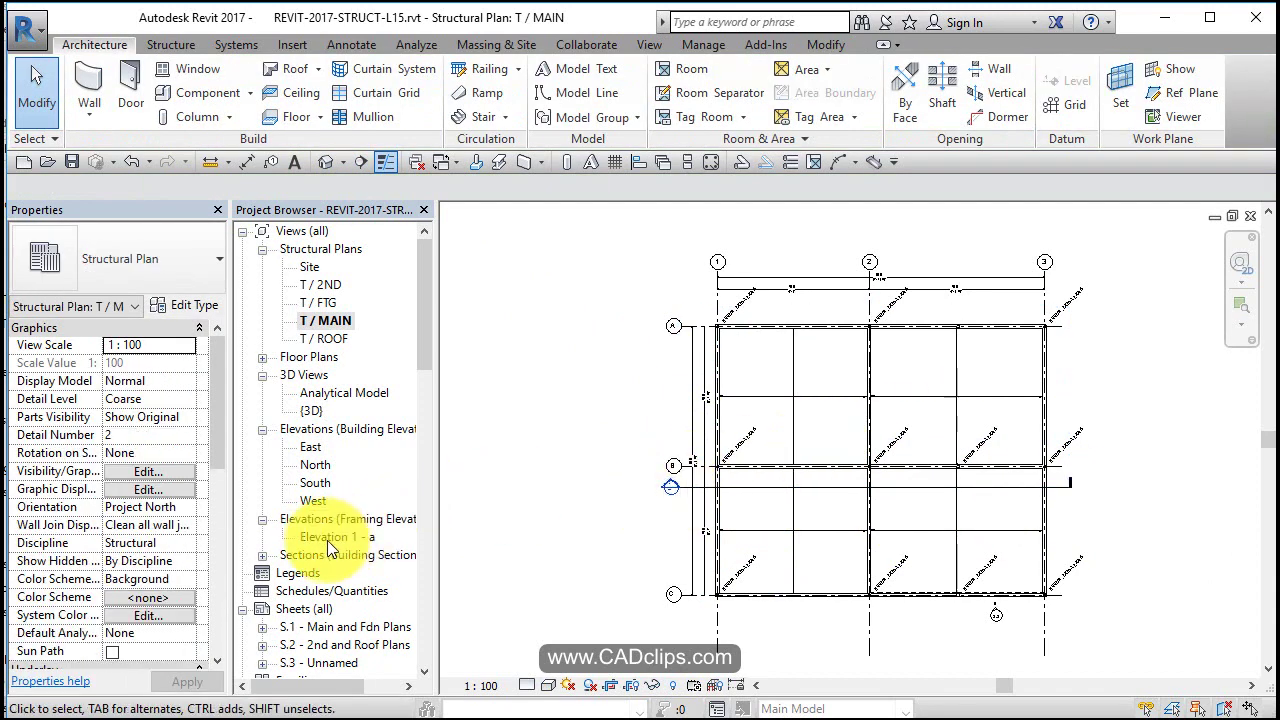
{"action": "left_click", "coordinate": [262, 555]}
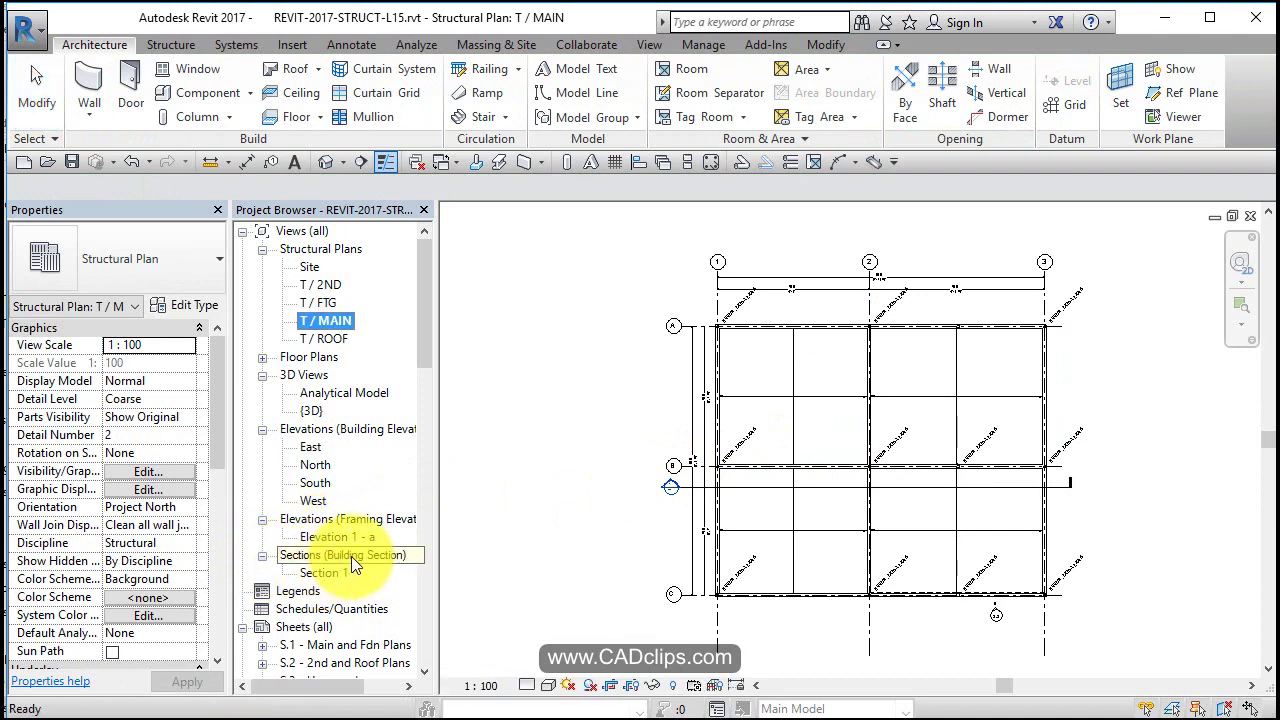
Choose the Building Section type for a second section, then cancel drawing it.
{"action": "left_click", "coordinate": [360, 158]}
{"action": "left_click", "coordinate": [139, 265]}
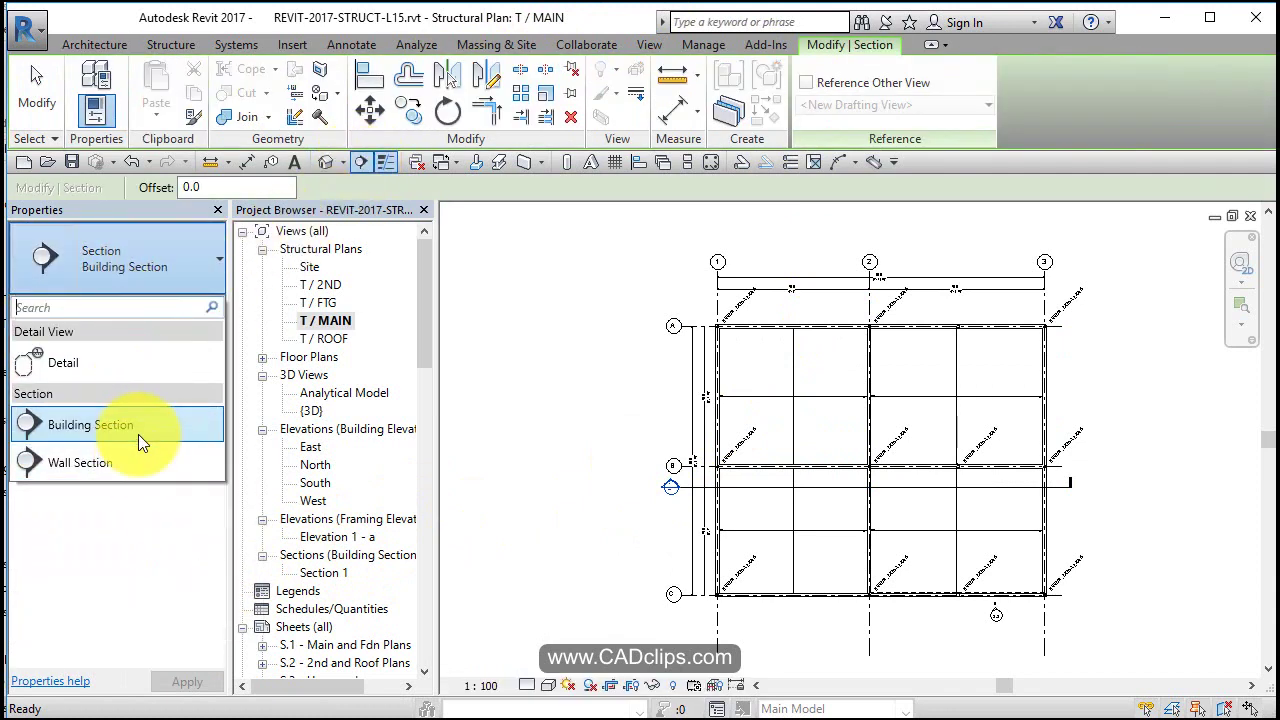
{"action": "left_click", "coordinate": [484, 336]}
{"action": "key", "text": "Escape"}
{"action": "scroll", "coordinate": [682, 513], "scroll_direction": "up", "scroll_amount": 2}
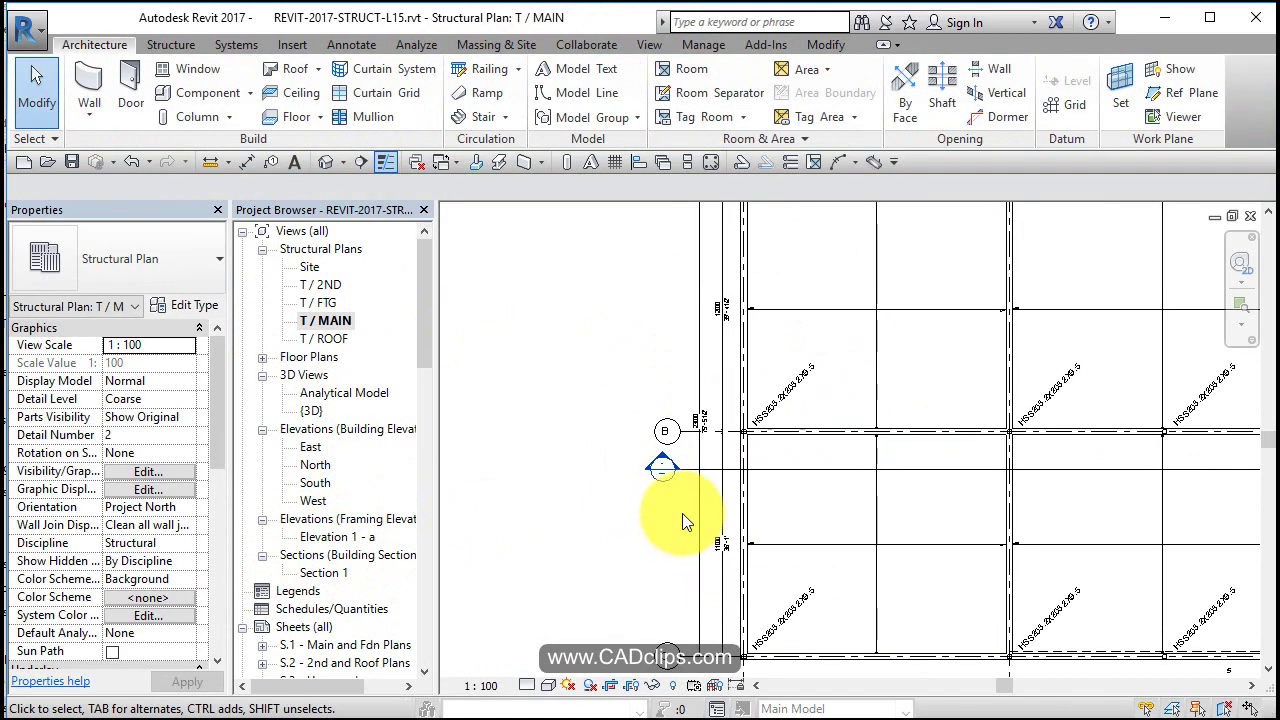
{"action": "scroll", "coordinate": [682, 513], "scroll_direction": "up", "scroll_amount": 2}
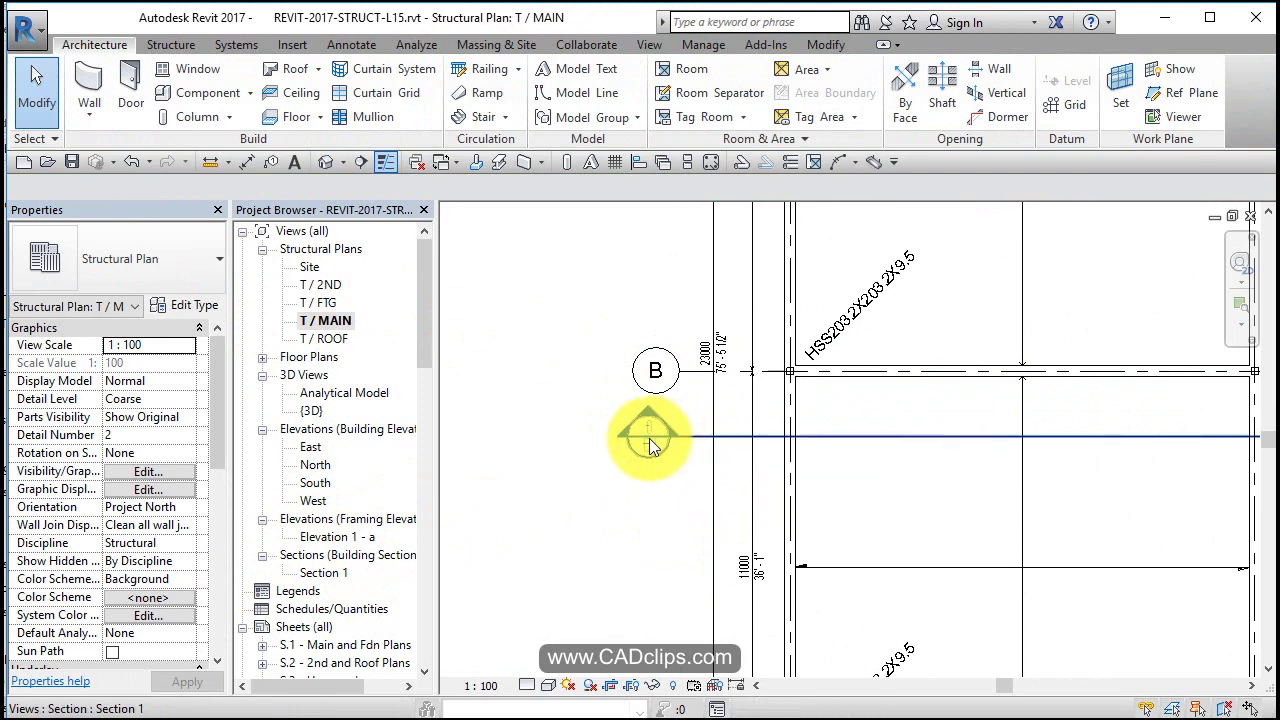
Open Section 1, stretch its crop top upward and set detail level to Fine.
{"action": "double_click", "coordinate": [649, 438]}
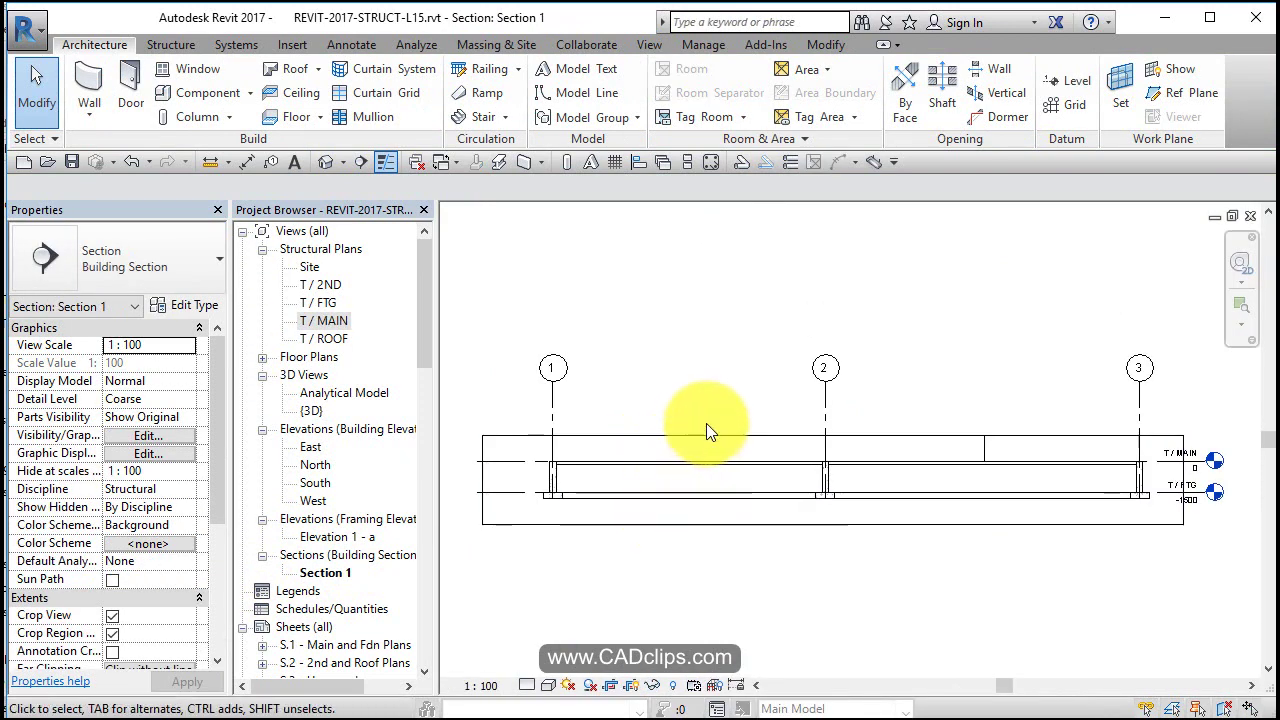
{"action": "left_click", "coordinate": [823, 435]}
{"action": "left_click_drag", "start_coordinate": [833, 435], "coordinate": [836, 347]}
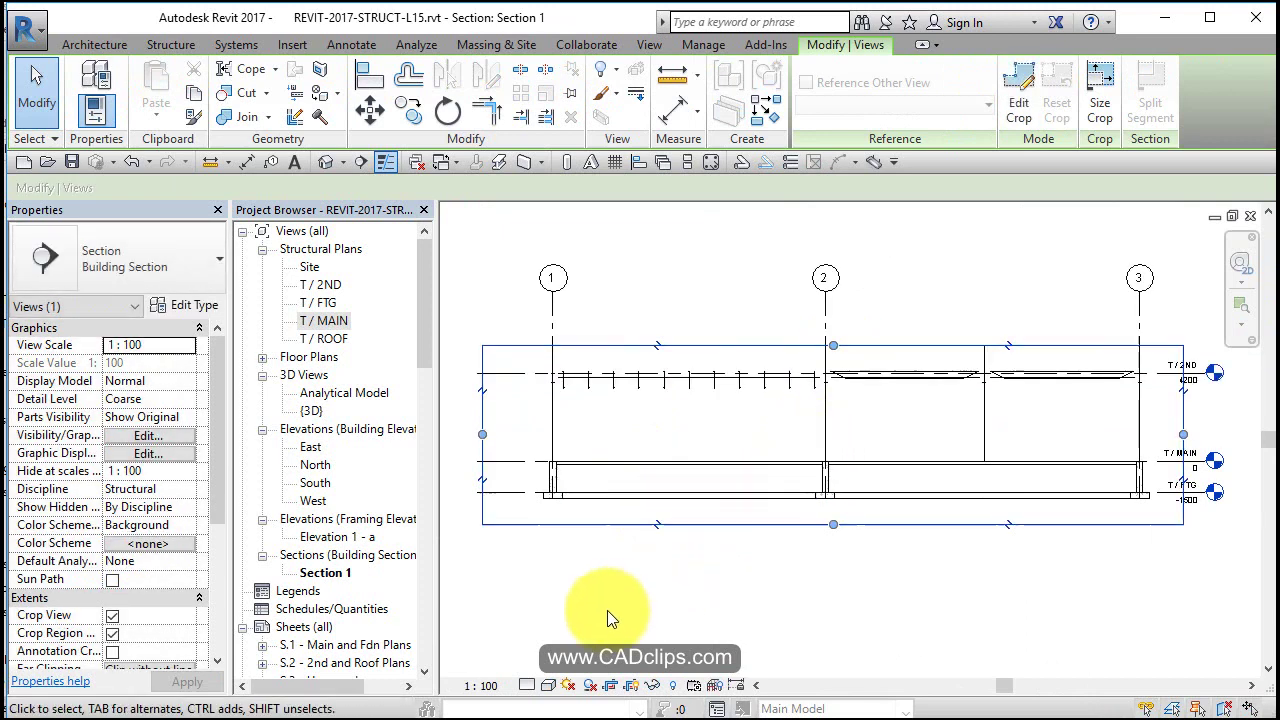
{"action": "left_click", "coordinate": [528, 685]}
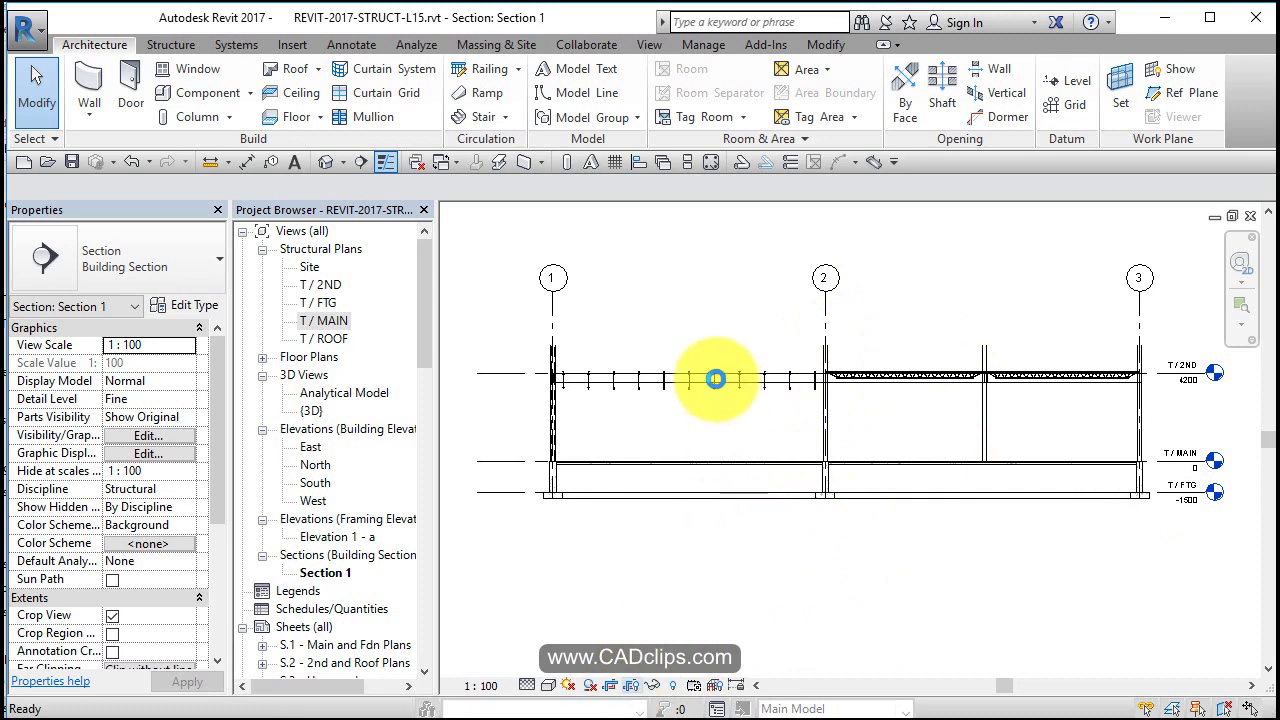
Raise the crop region's top edge above the roof to include T / 2ND and T / ROOF.
{"action": "key", "text": "ctrl+z"}
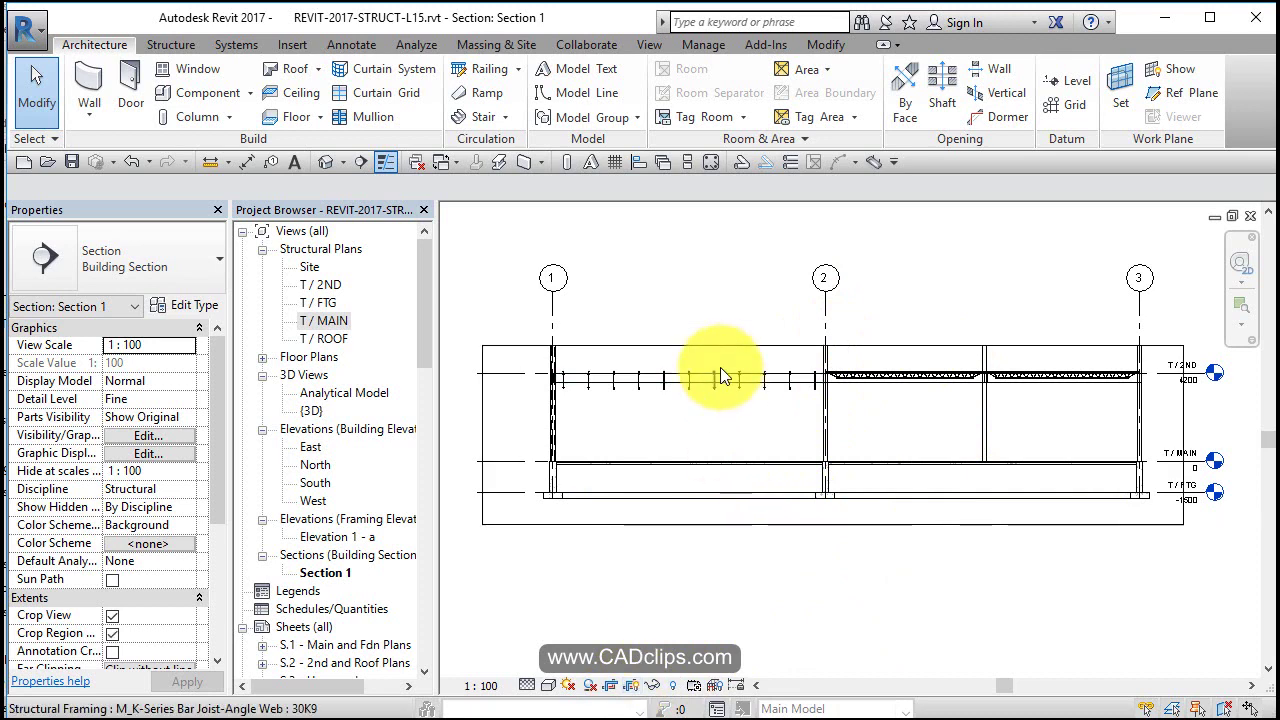
{"action": "left_click", "coordinate": [760, 346]}
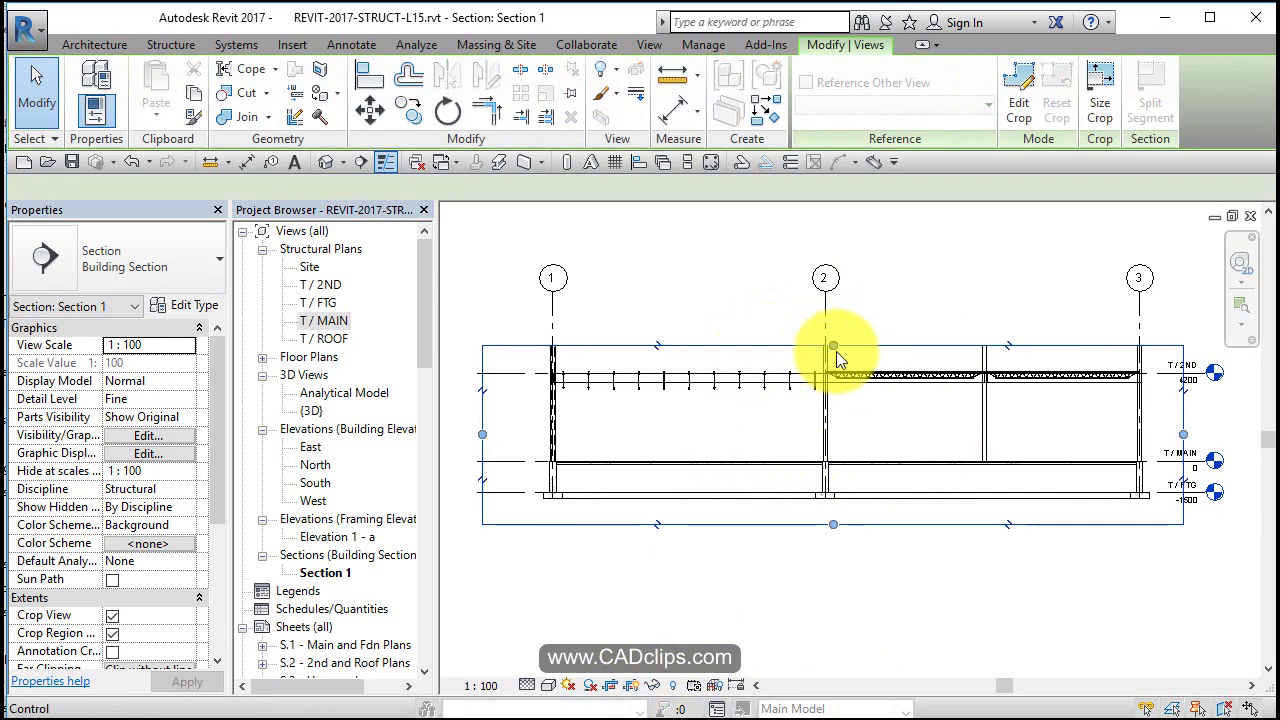
{"action": "left_click_drag", "start_coordinate": [834, 347], "coordinate": [833, 262]}
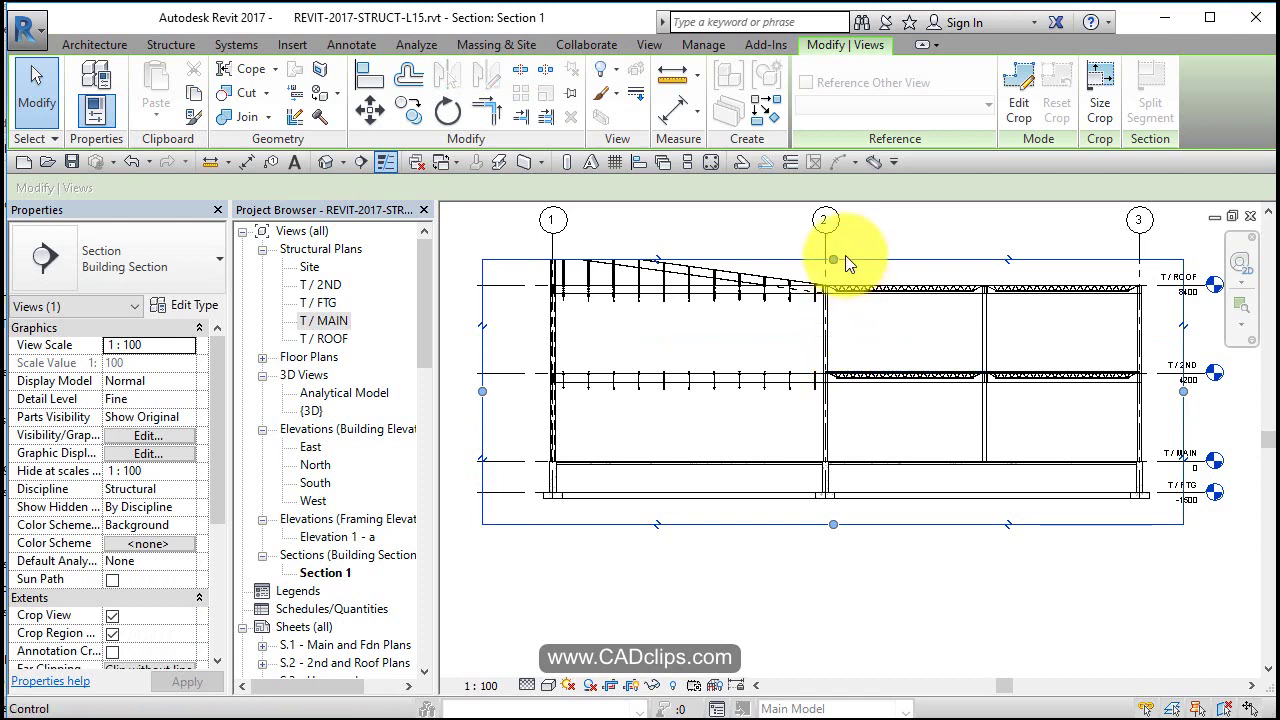
{"action": "left_click_drag", "start_coordinate": [838, 243], "coordinate": [850, 210]}
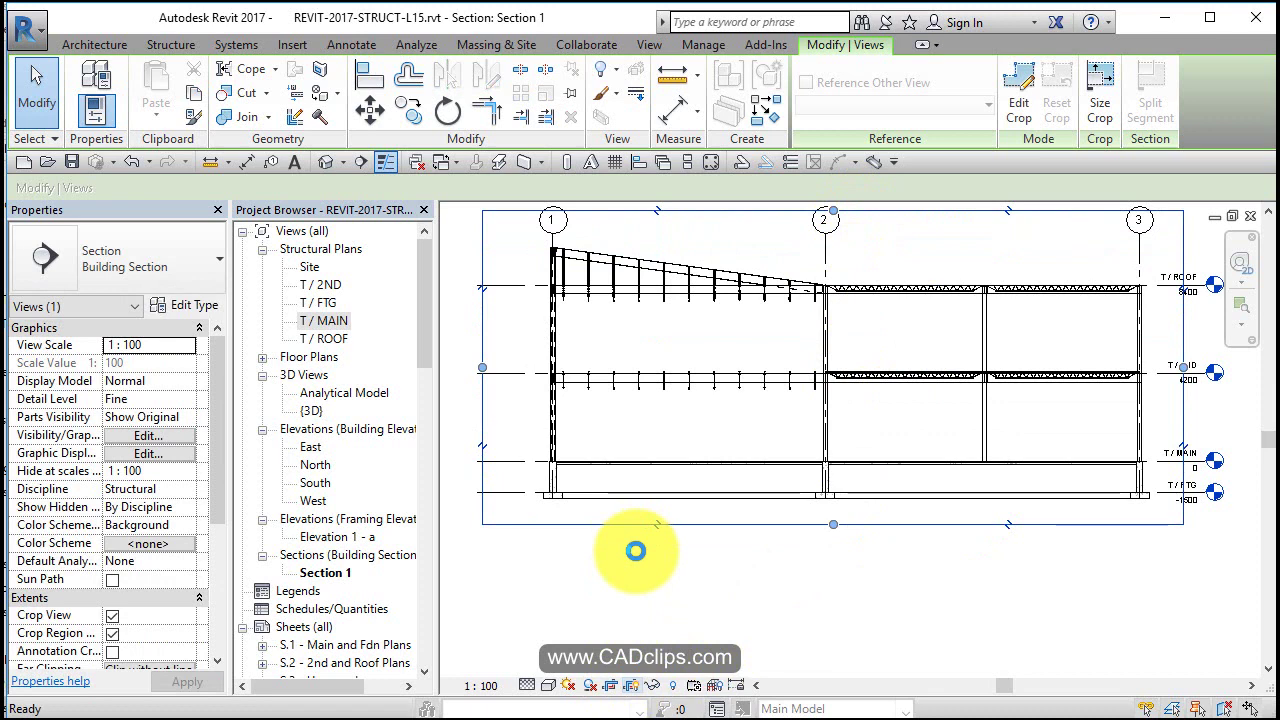
Draw a Detail callout around the grid 3 column from roof to footing.
{"action": "left_click", "coordinate": [636, 552]}
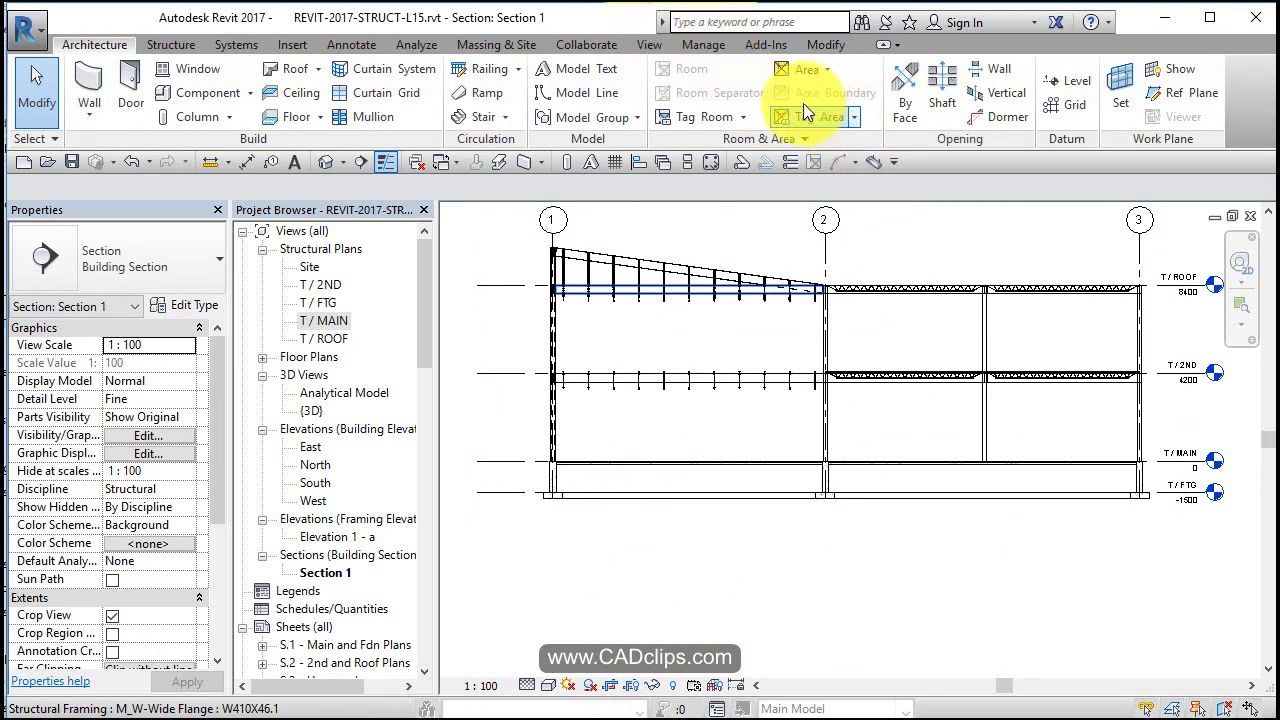
{"action": "left_click", "coordinate": [647, 44]}
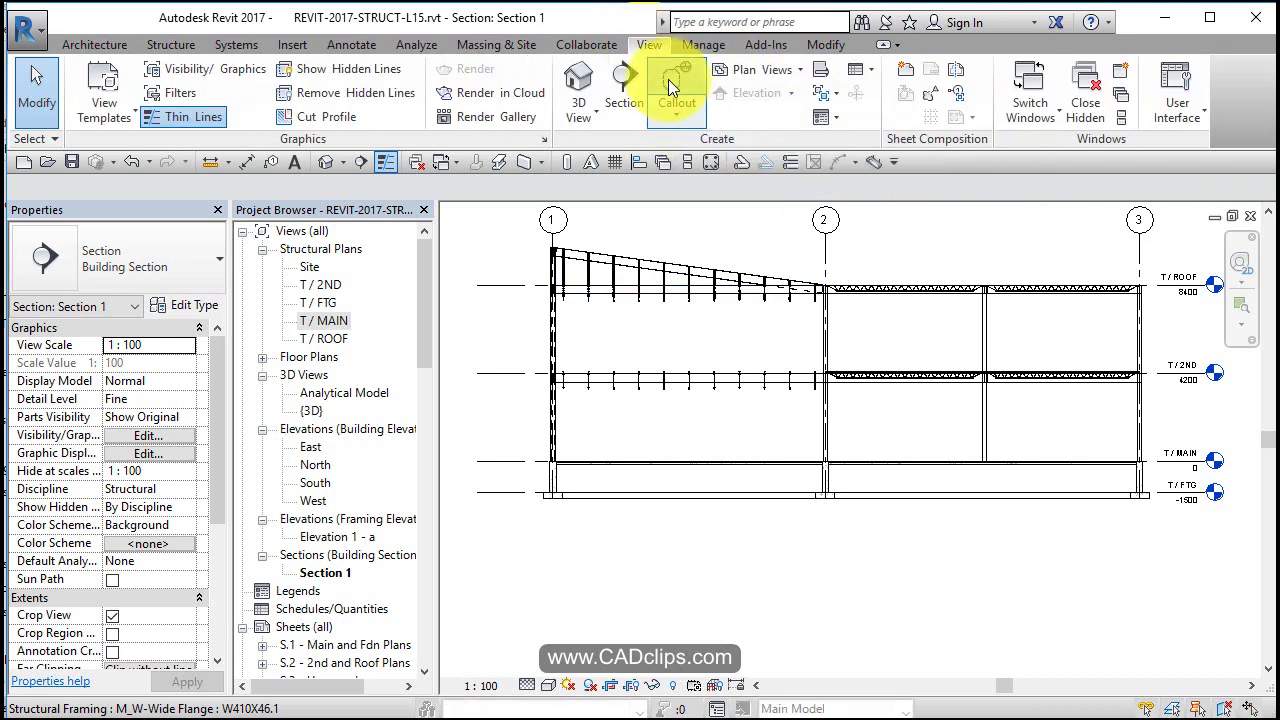
{"action": "left_click", "coordinate": [670, 88]}
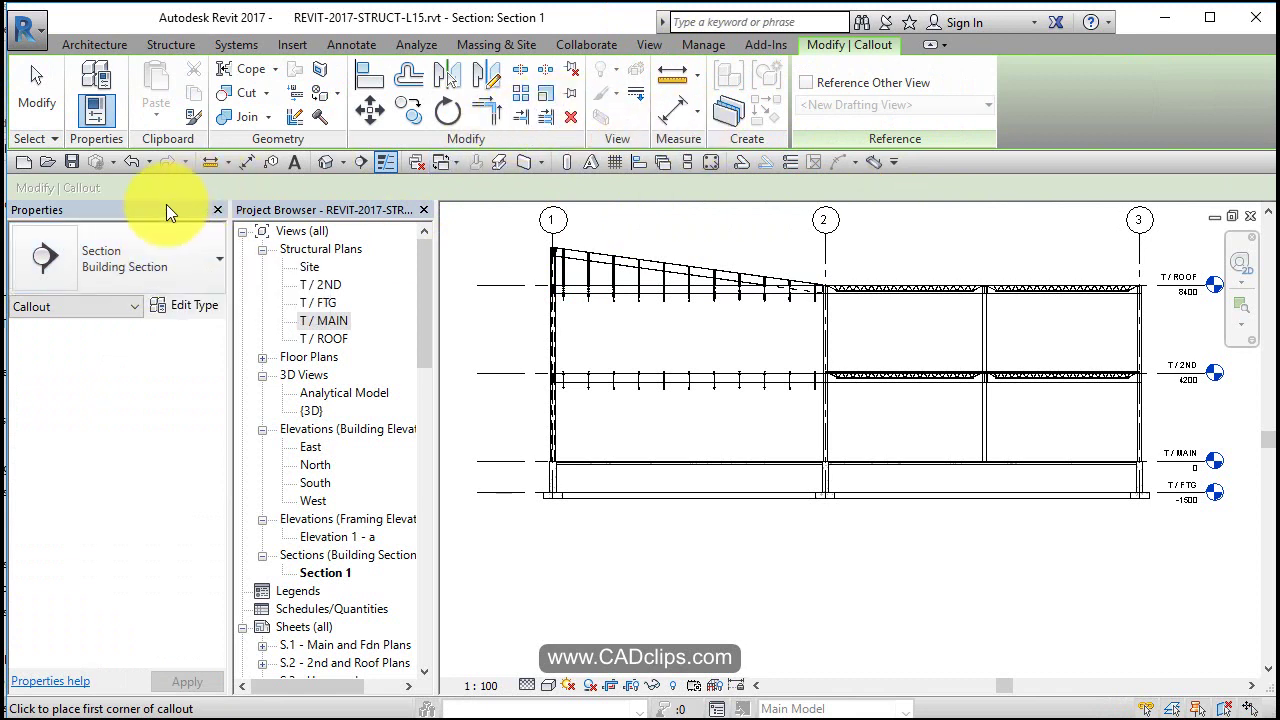
{"action": "left_click", "coordinate": [140, 238]}
{"action": "left_click", "coordinate": [71, 356]}
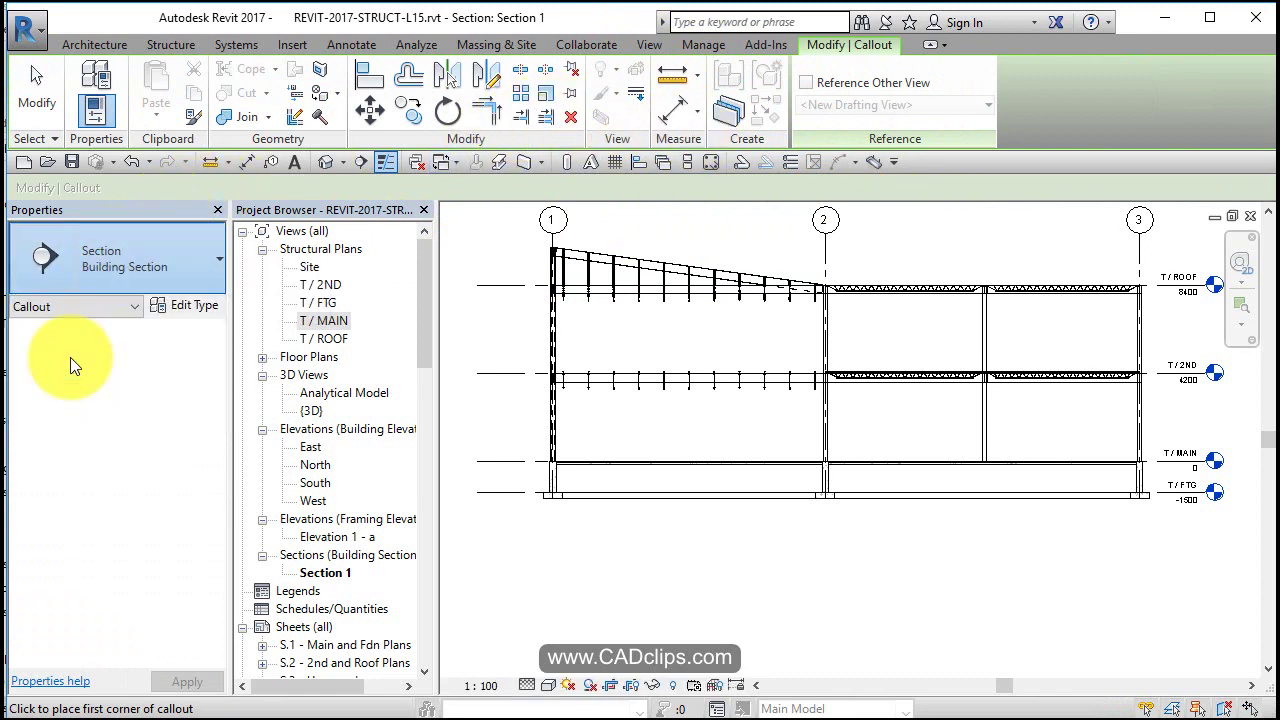
{"action": "left_click", "coordinate": [1160, 267]}
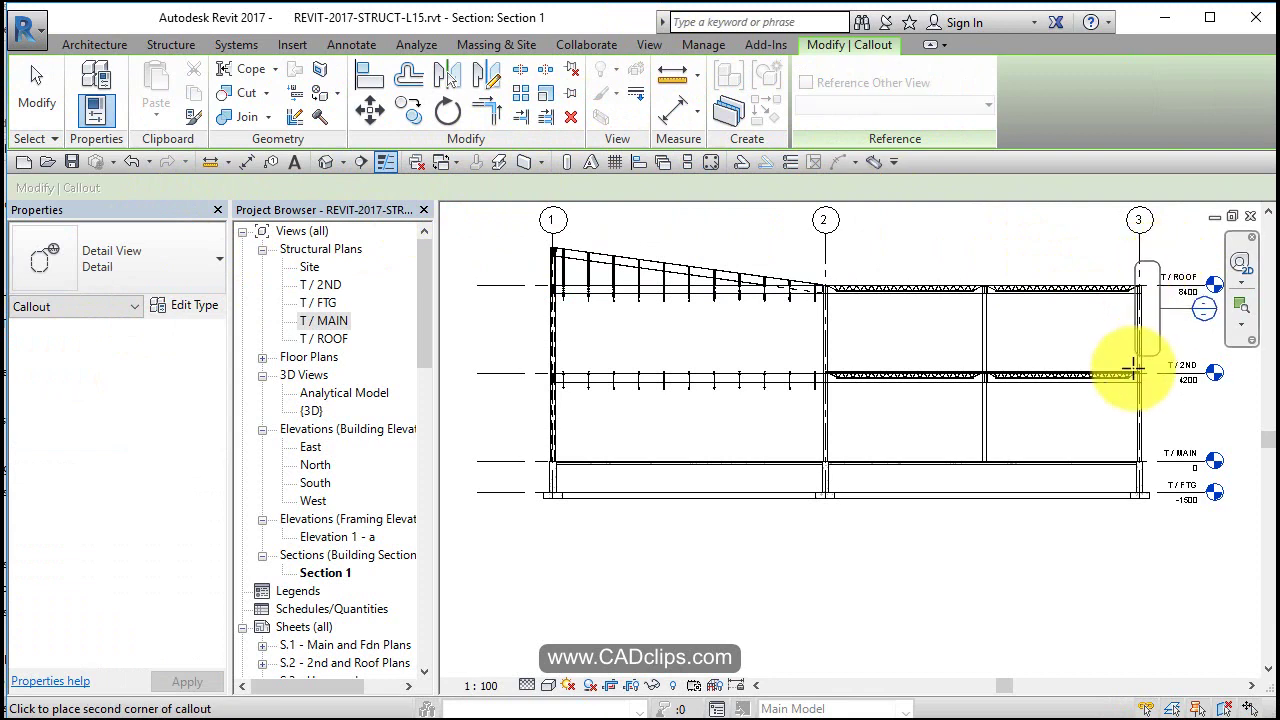
{"action": "left_click", "coordinate": [1115, 525]}
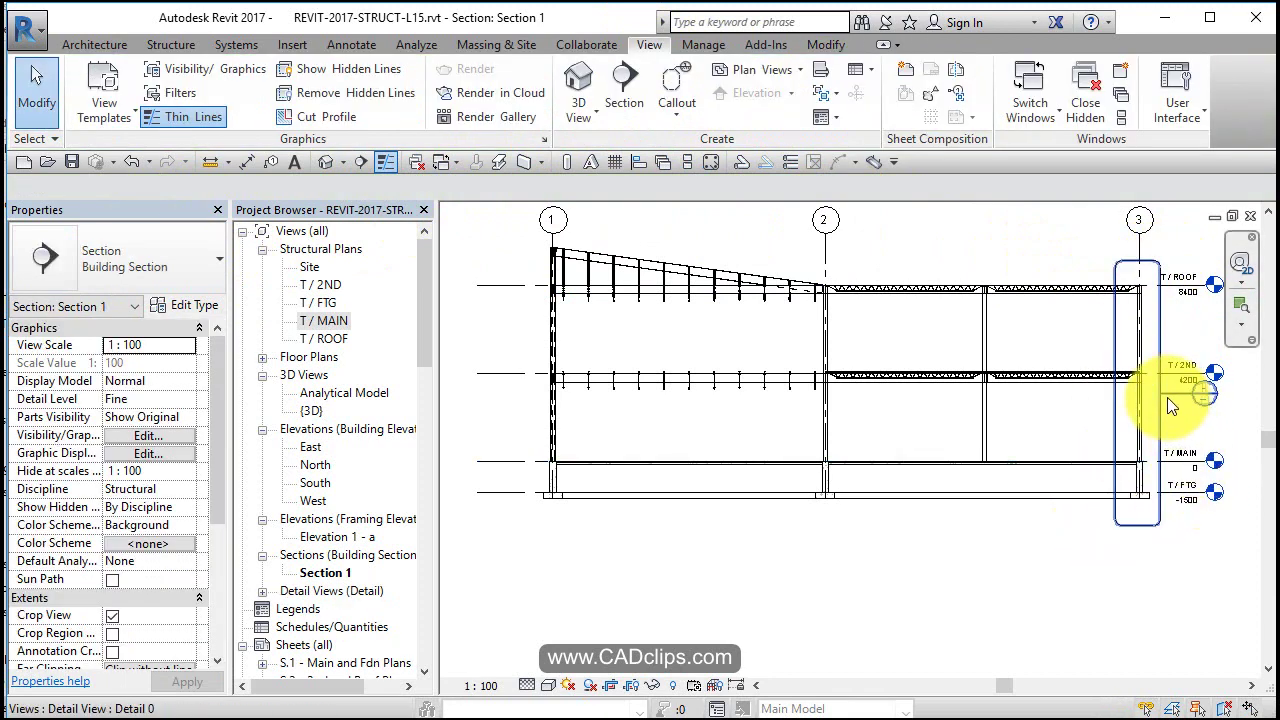
Move the new callout's head up near the T / ROOF level.
{"action": "scroll", "coordinate": [1134, 397], "scroll_direction": "up", "scroll_amount": 2}
{"action": "middle_click_drag", "start_coordinate": [1099, 456], "coordinate": [930, 510]}
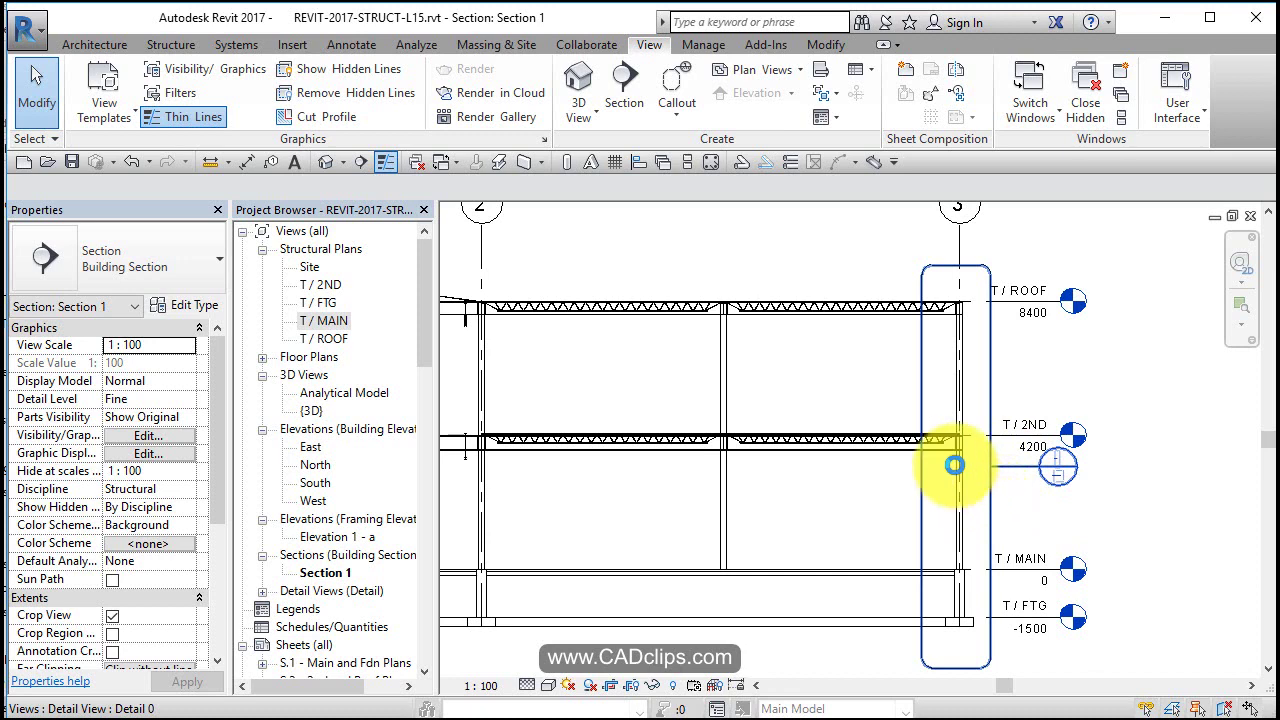
{"action": "left_click", "coordinate": [955, 465]}
{"action": "left_click_drag", "start_coordinate": [1044, 469], "coordinate": [1042, 236]}
{"action": "left_click", "coordinate": [1130, 282]}
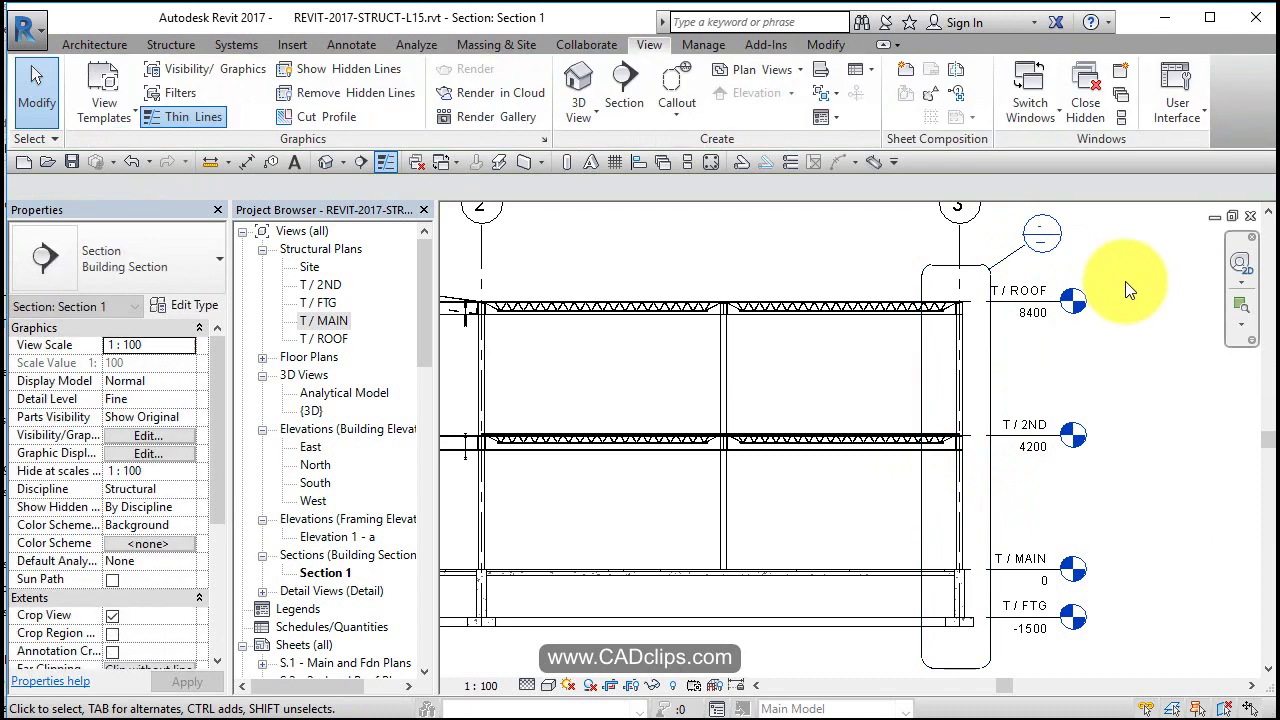
Open the Detail 0 callout view of the grid 3 column and expand Detail Views in the browser.
{"action": "double_click", "coordinate": [1040, 240]}
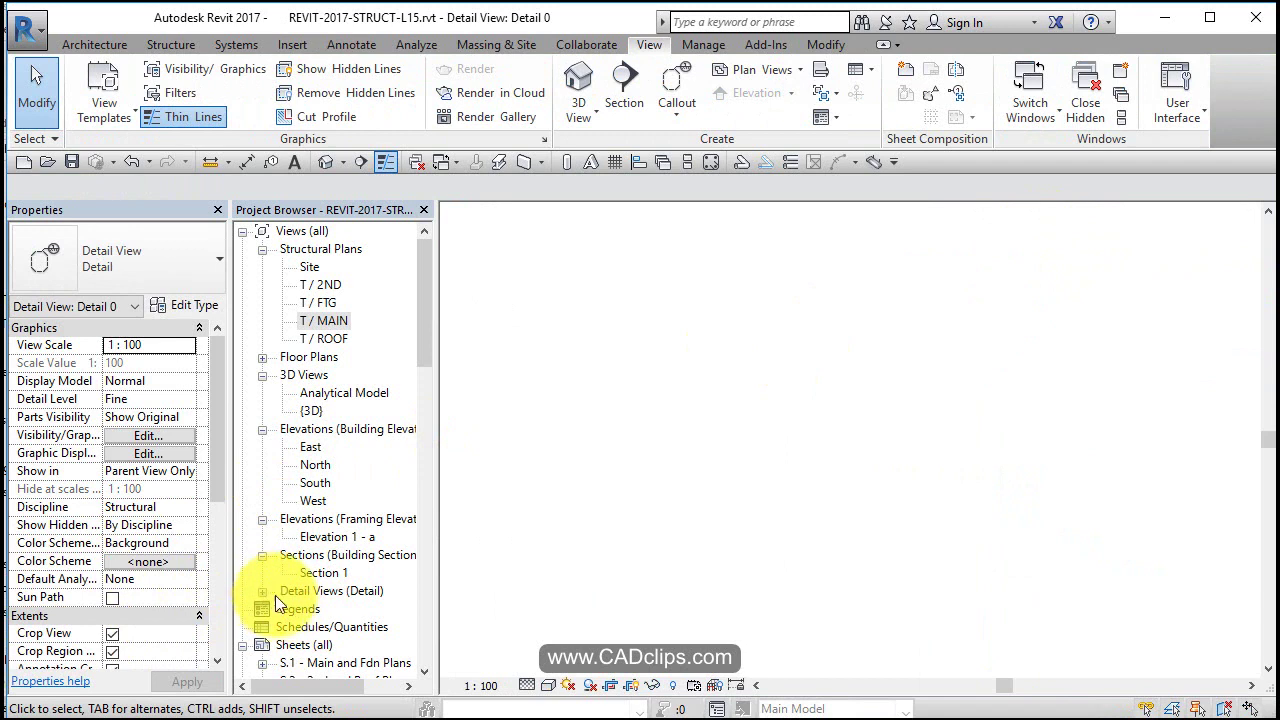
{"action": "key", "text": "ctrl+Tab"}
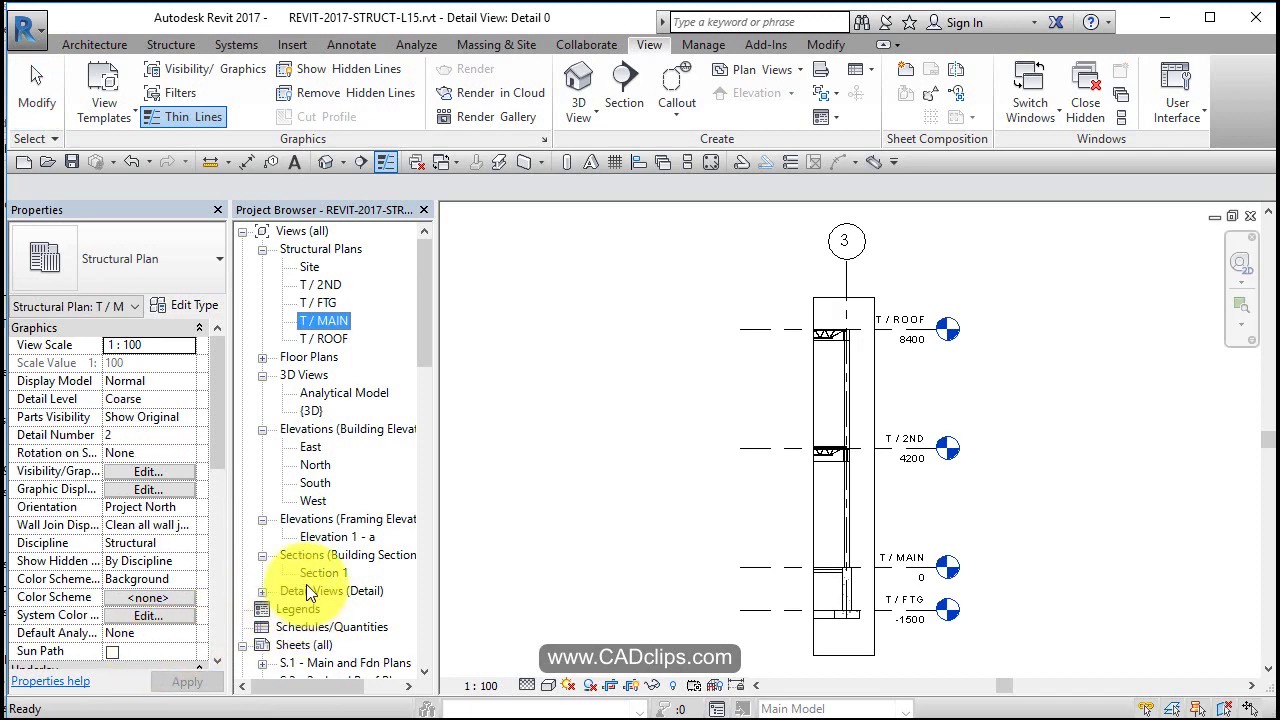
{"action": "left_click", "coordinate": [262, 591]}
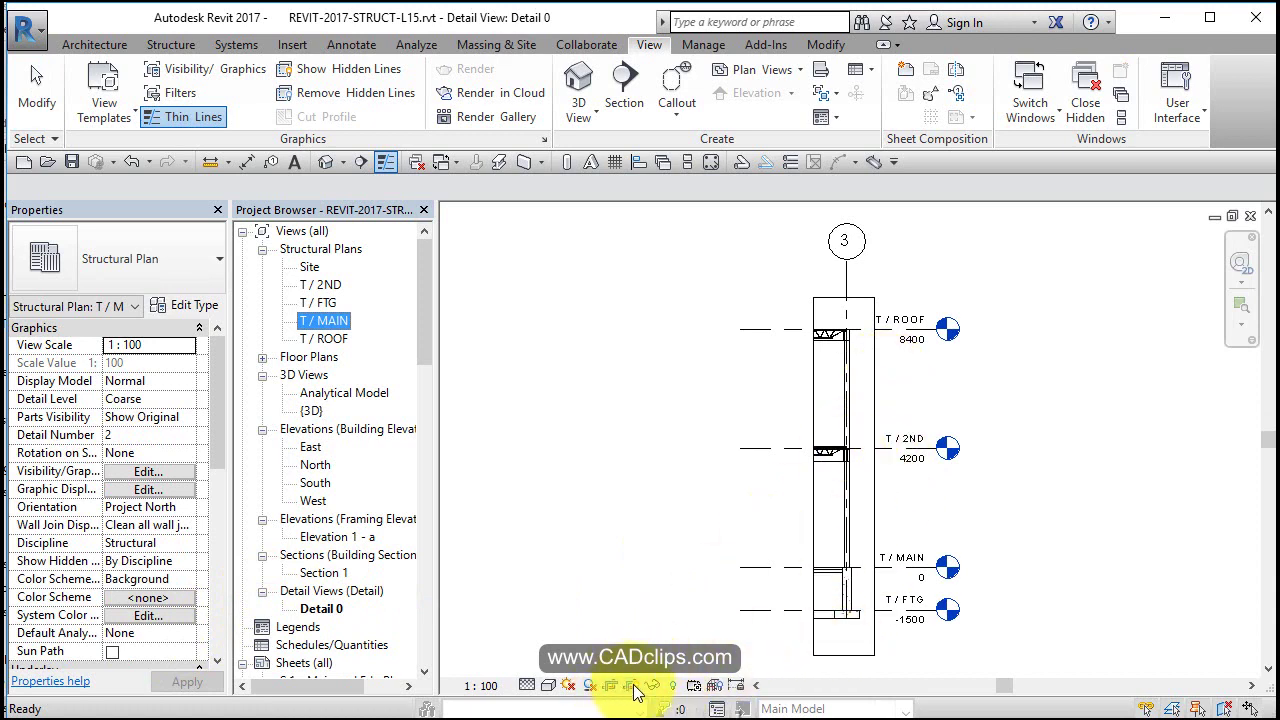
{"action": "left_click", "coordinate": [680, 640]}
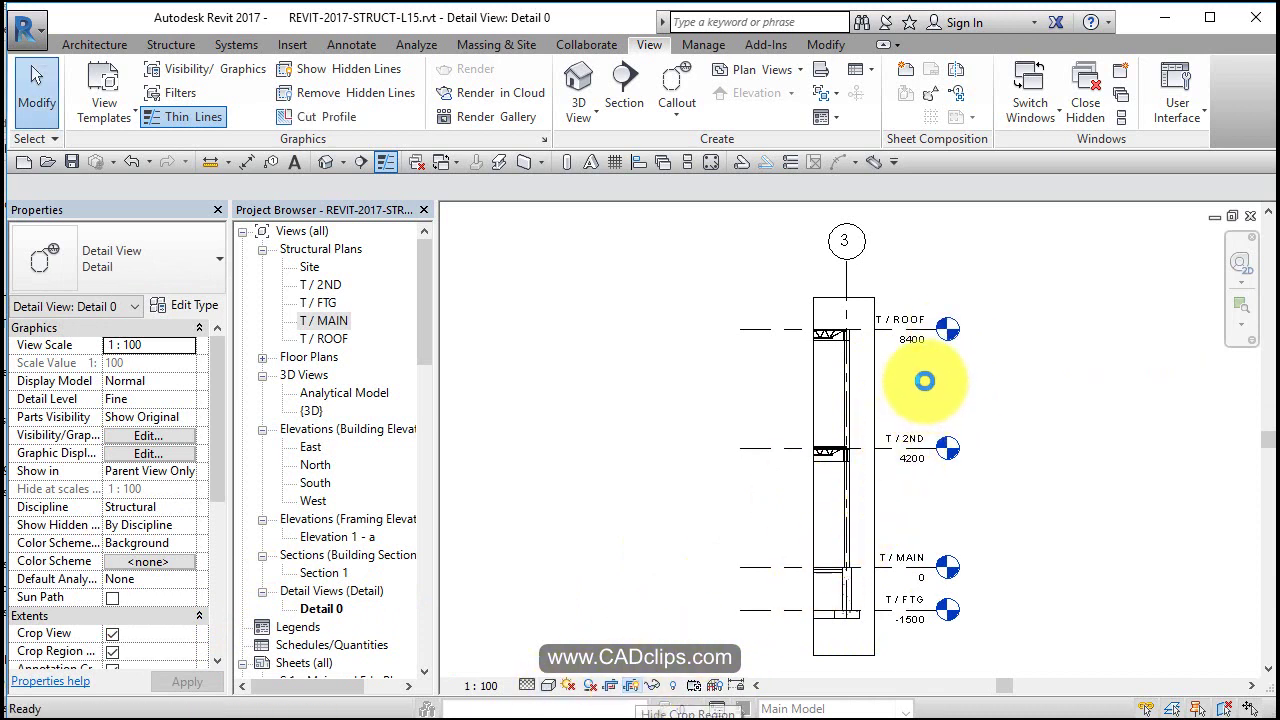
Hide Detail 0's crop boundary and draw a callout around the T / 2ND joist connection.
{"action": "left_click", "coordinate": [924, 380]}
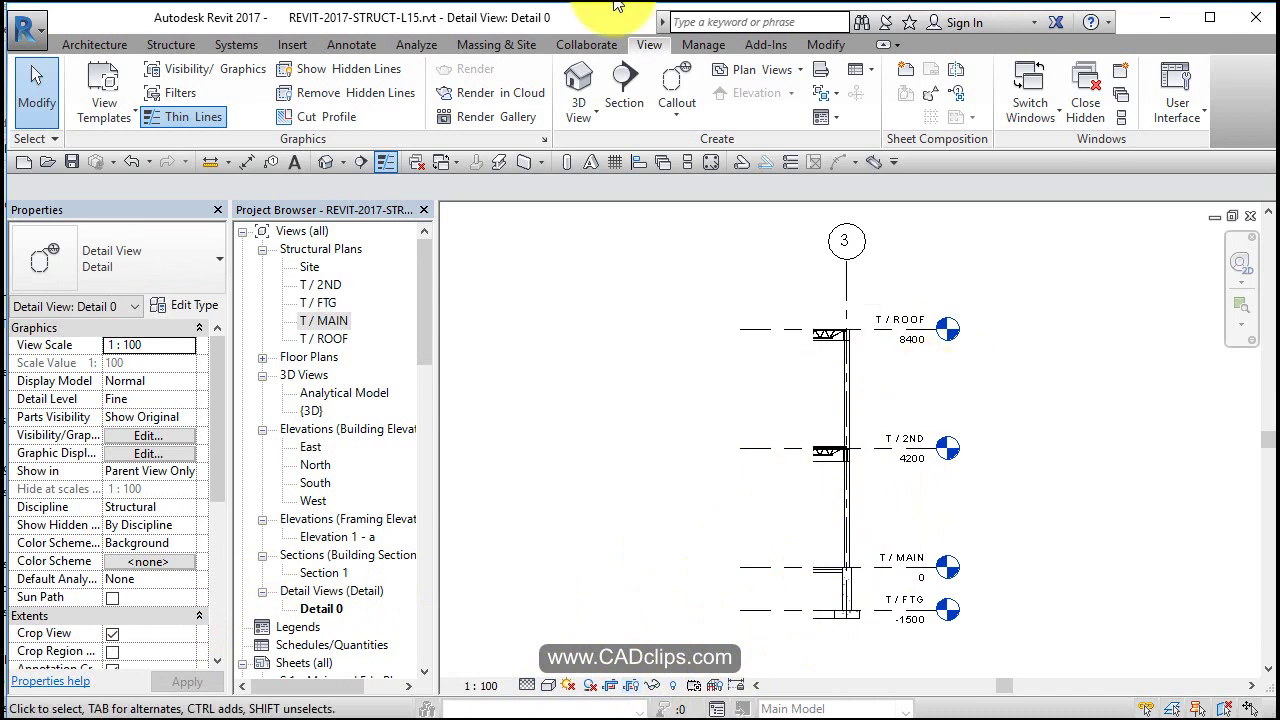
{"action": "left_click", "coordinate": [670, 79]}
{"action": "left_click", "coordinate": [870, 424]}
{"action": "left_click", "coordinate": [815, 489]}
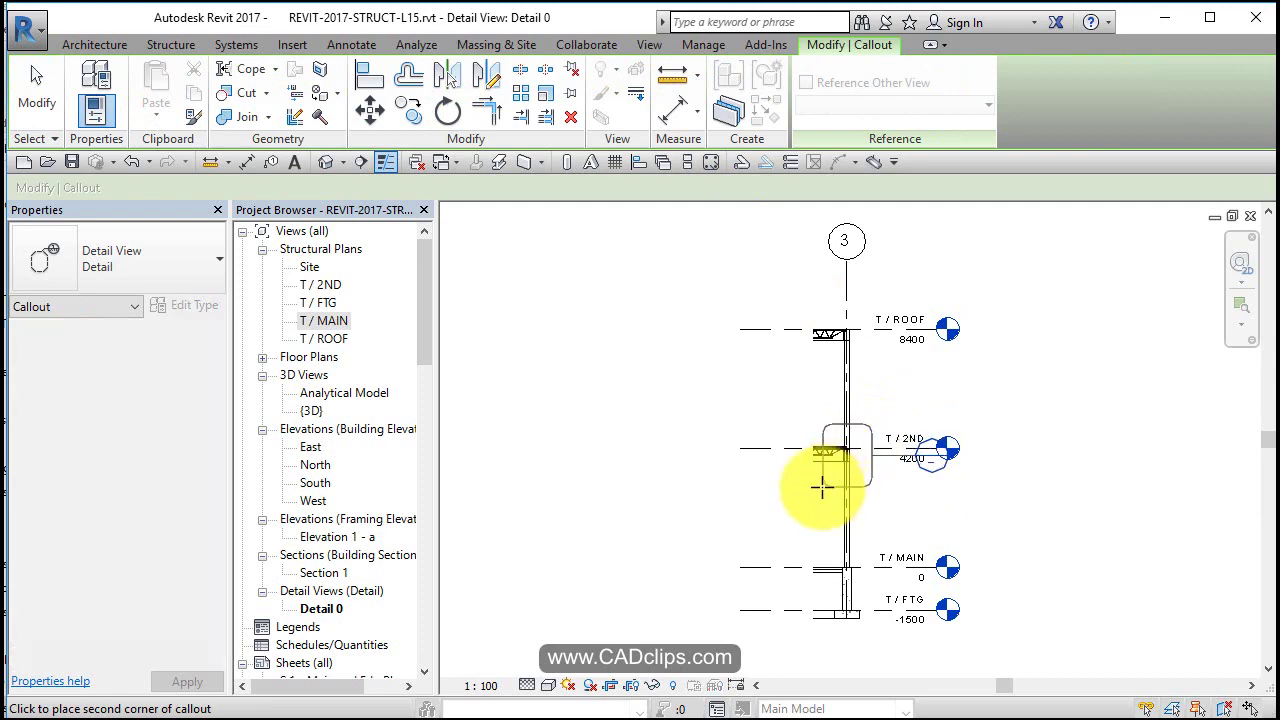
{"action": "key", "text": "Escape"}
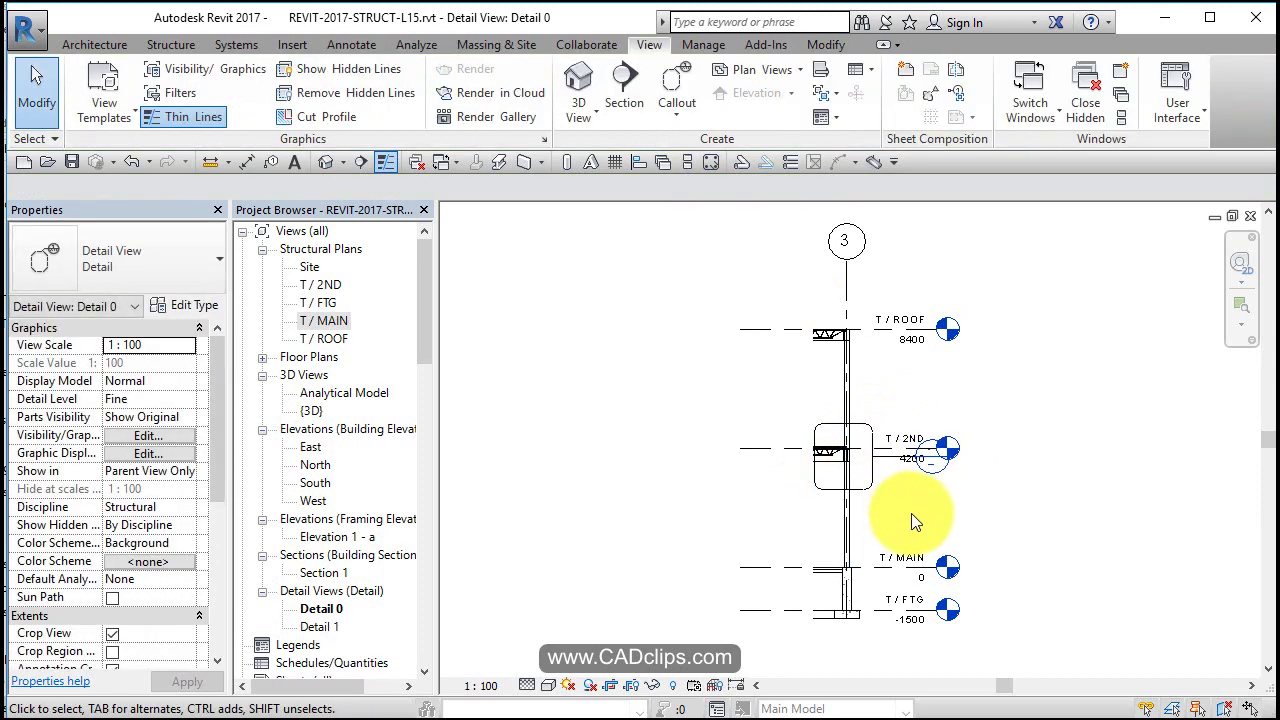
{"action": "scroll", "coordinate": [884, 459], "scroll_direction": "up", "scroll_amount": 3}
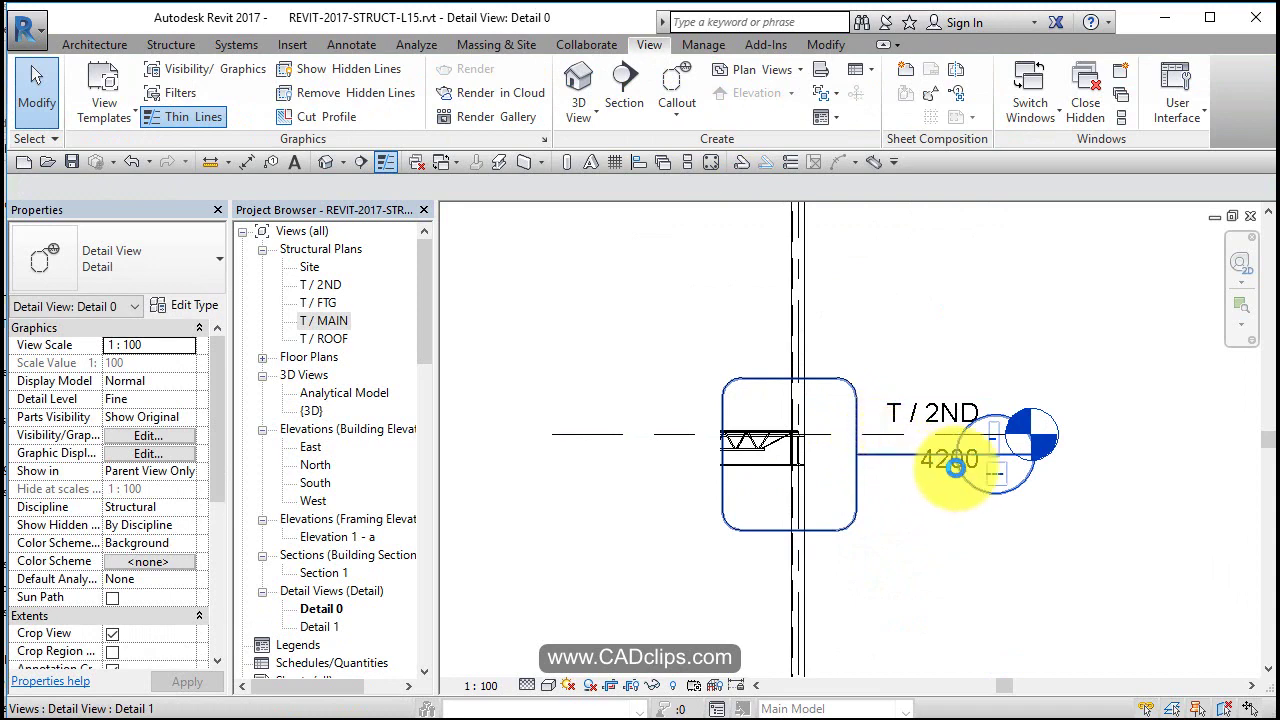
Pull the callout tag up above the callout on a leader and open Detail 1.
{"action": "left_click", "coordinate": [955, 466]}
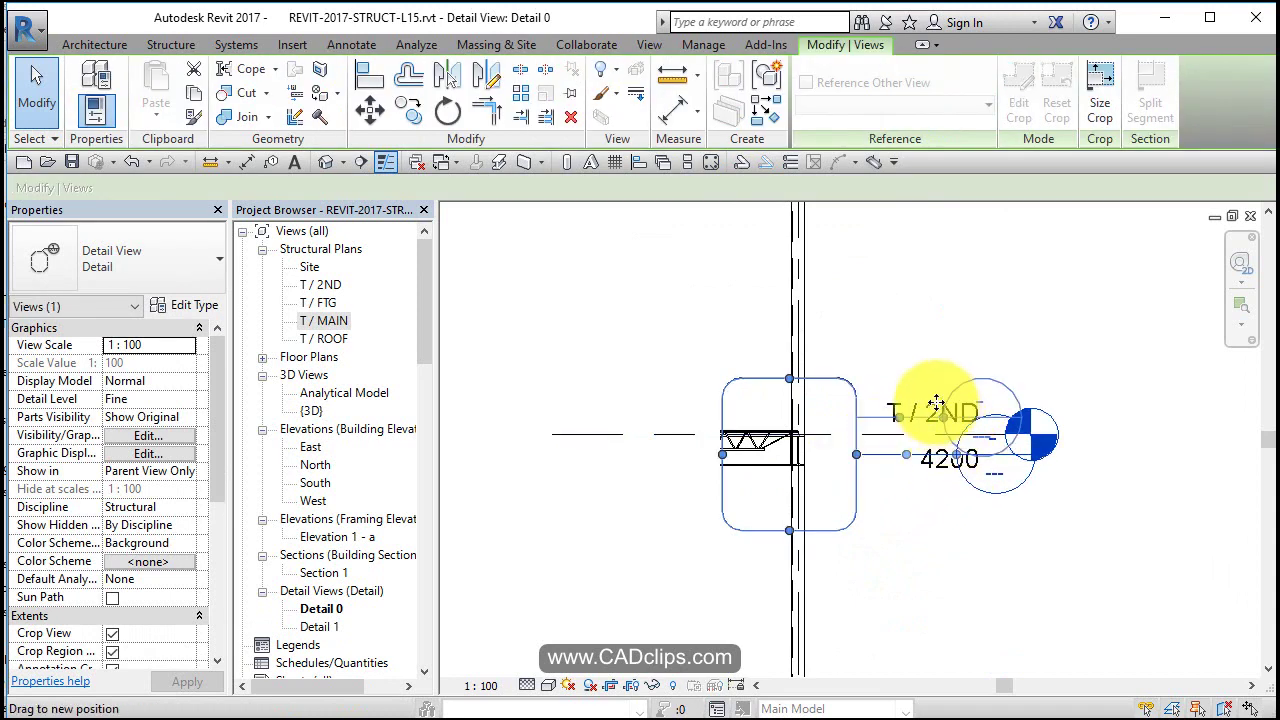
{"action": "left_click_drag", "start_coordinate": [935, 400], "coordinate": [918, 332]}
{"action": "left_click", "coordinate": [1039, 355]}
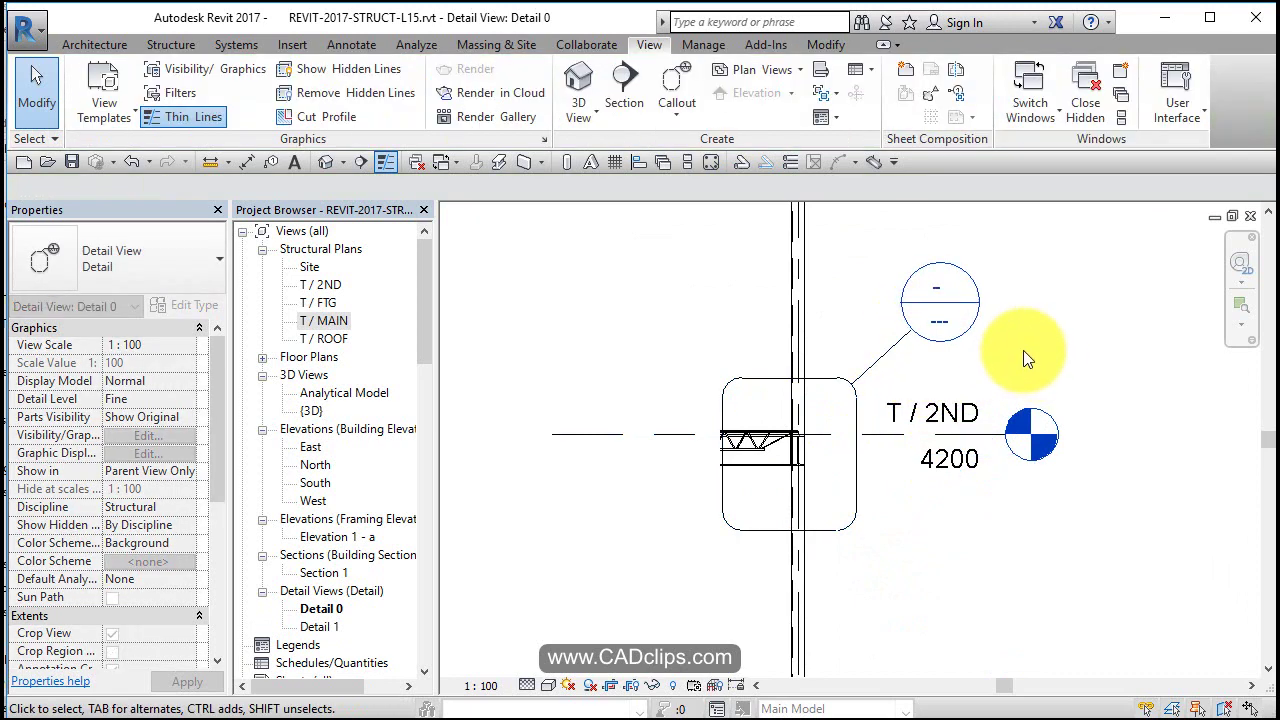
{"action": "double_click", "coordinate": [943, 300]}
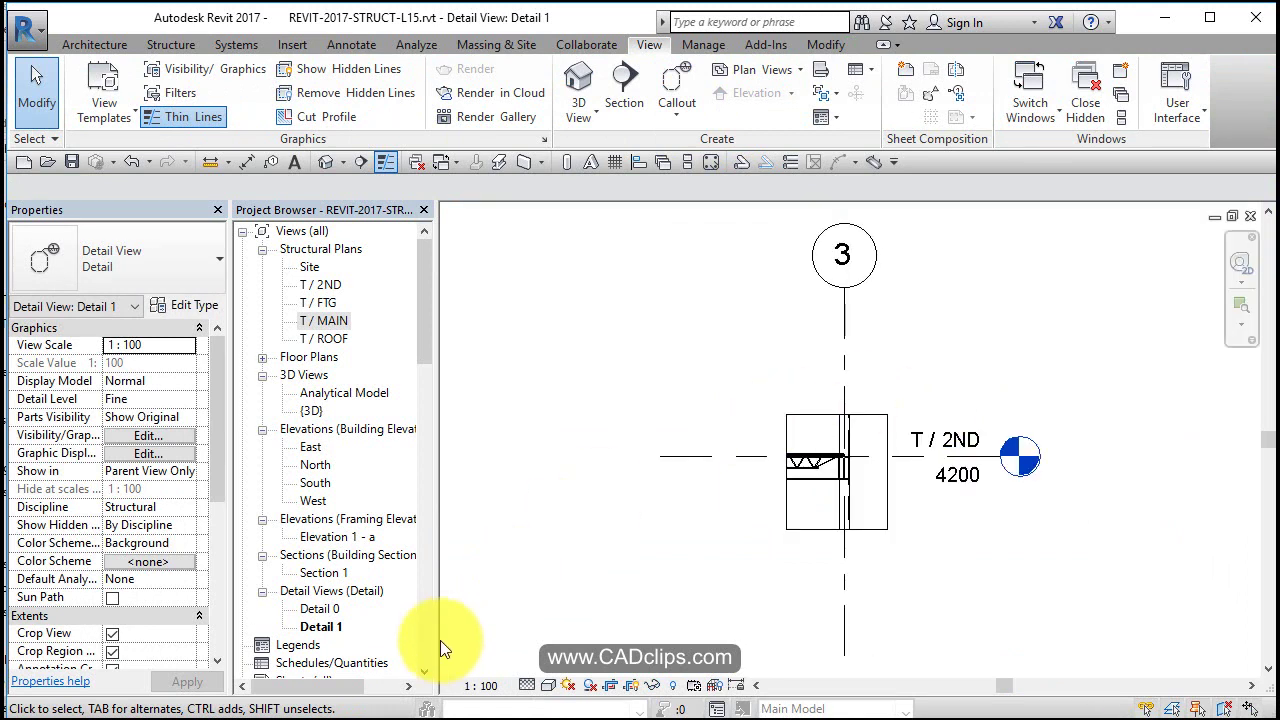
Set Detail 1's view scale to 1 : 10.
{"action": "left_click", "coordinate": [505, 697]}
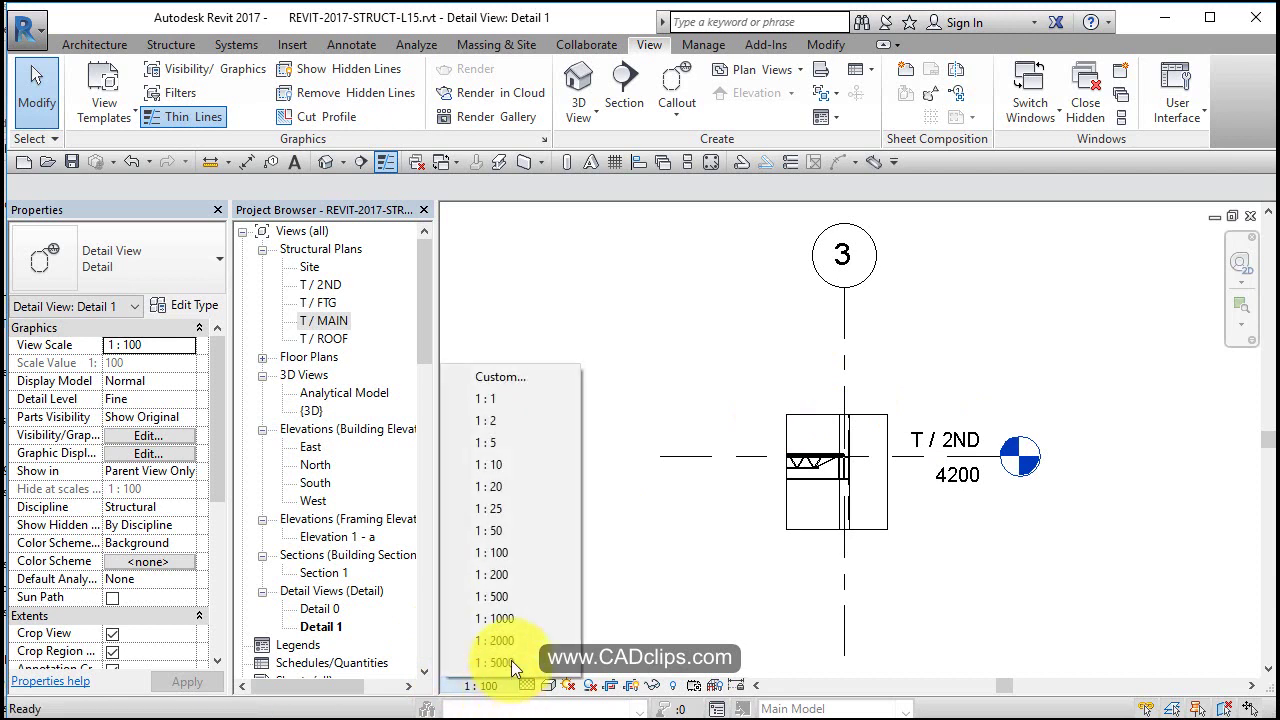
{"action": "left_click", "coordinate": [504, 466]}
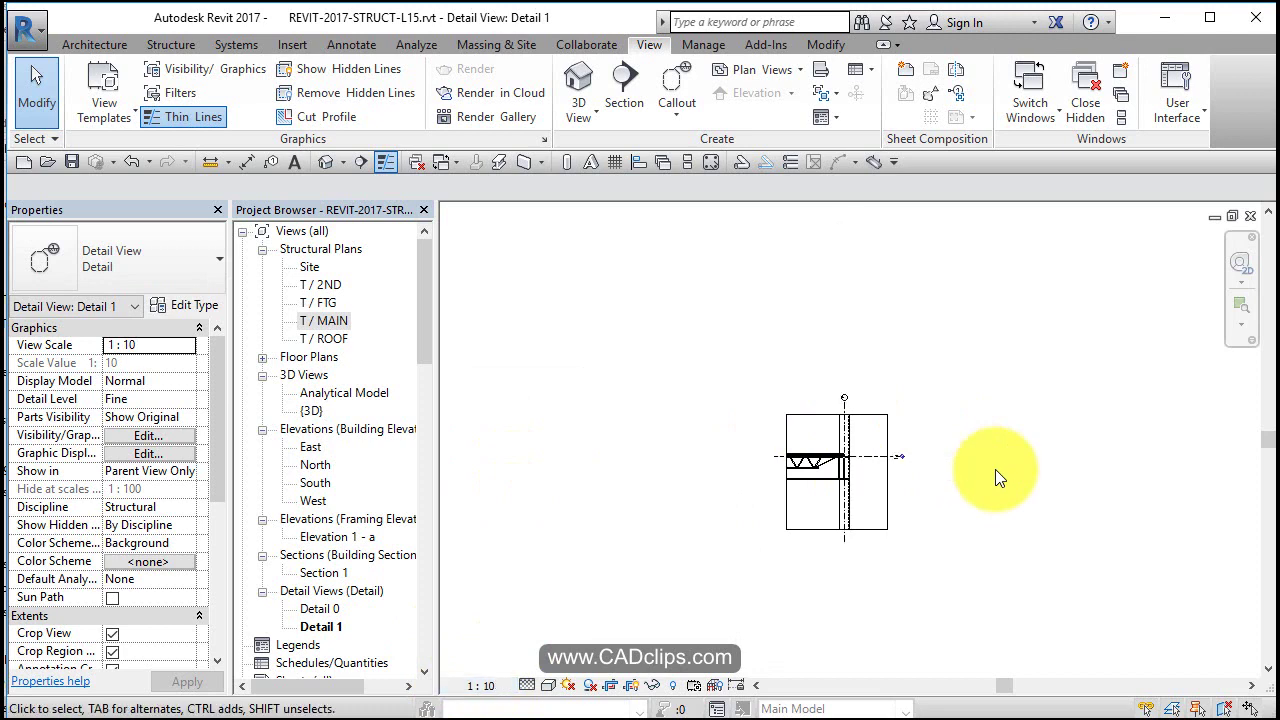
{"action": "scroll", "coordinate": [830, 474], "scroll_direction": "up", "scroll_amount": 5}
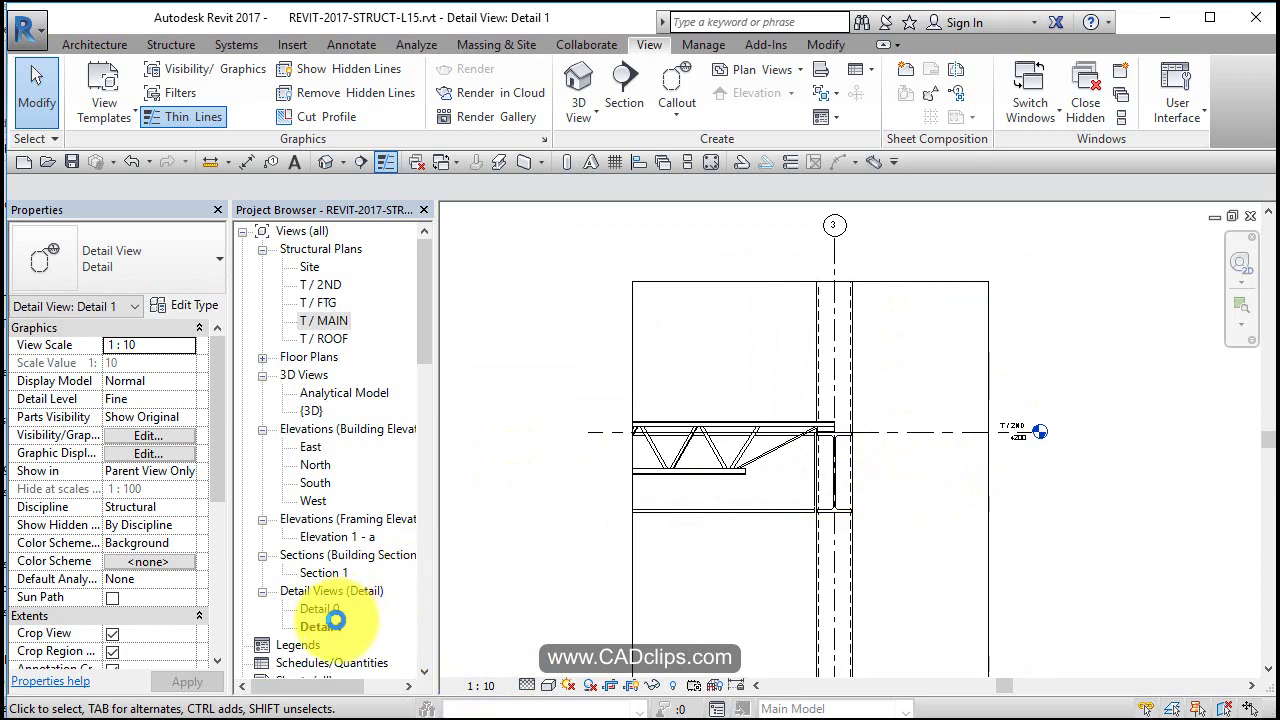
Open Detail 0 and change its view scale from 1 : 100 to 1 : 50.
{"action": "double_click", "coordinate": [333, 609]}
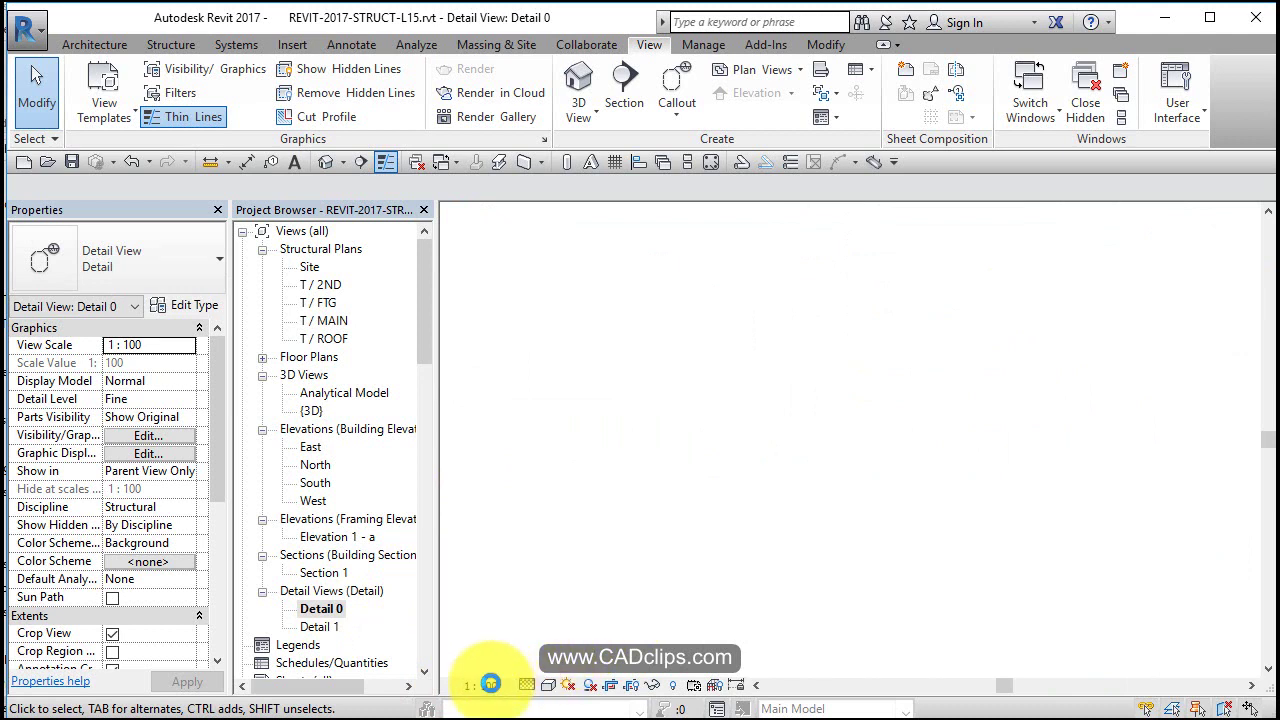
{"action": "left_click", "coordinate": [488, 685]}
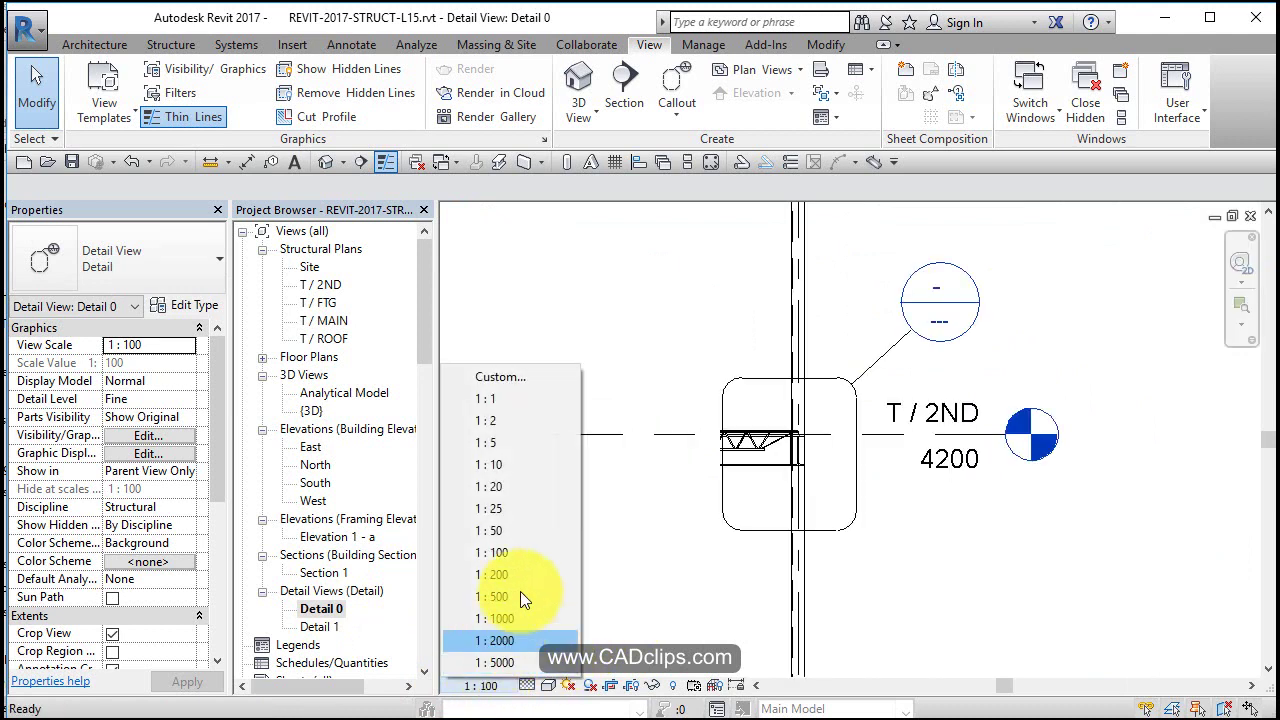
{"action": "left_click", "coordinate": [498, 536]}
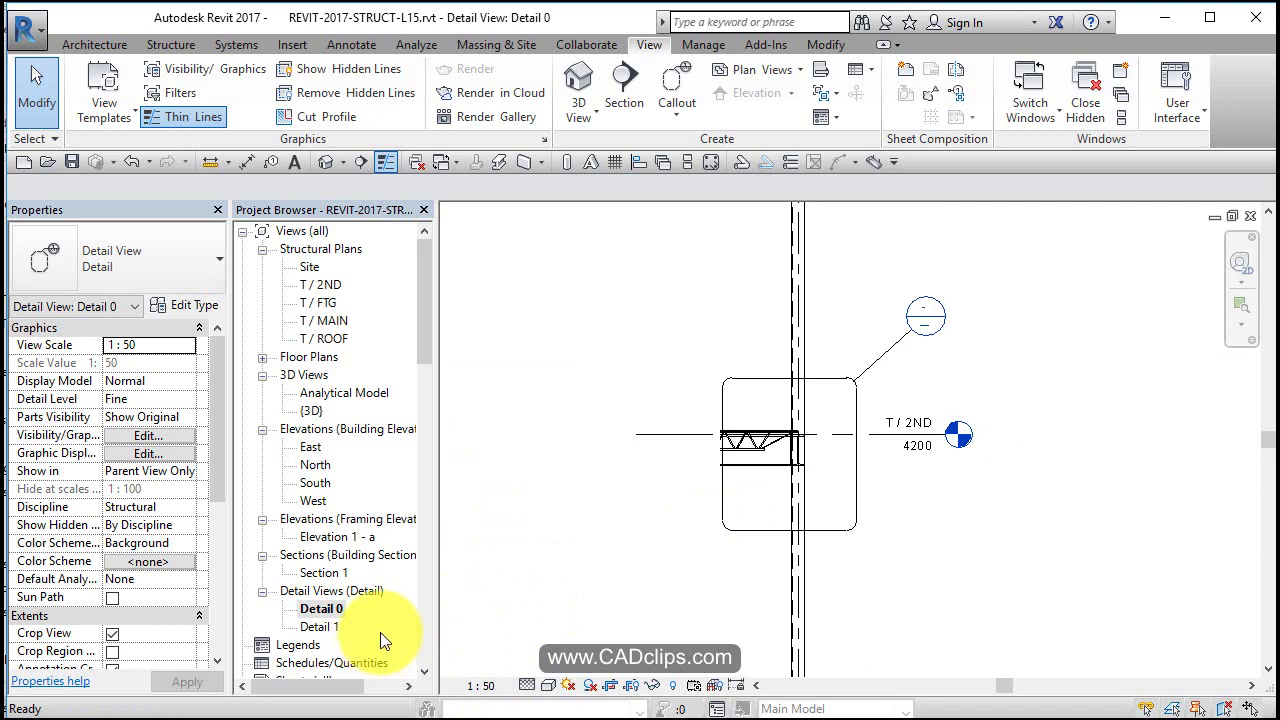
Open Section 1, then create new sheet S.4 with the A1 metric titleblock.
{"action": "double_click", "coordinate": [340, 572]}
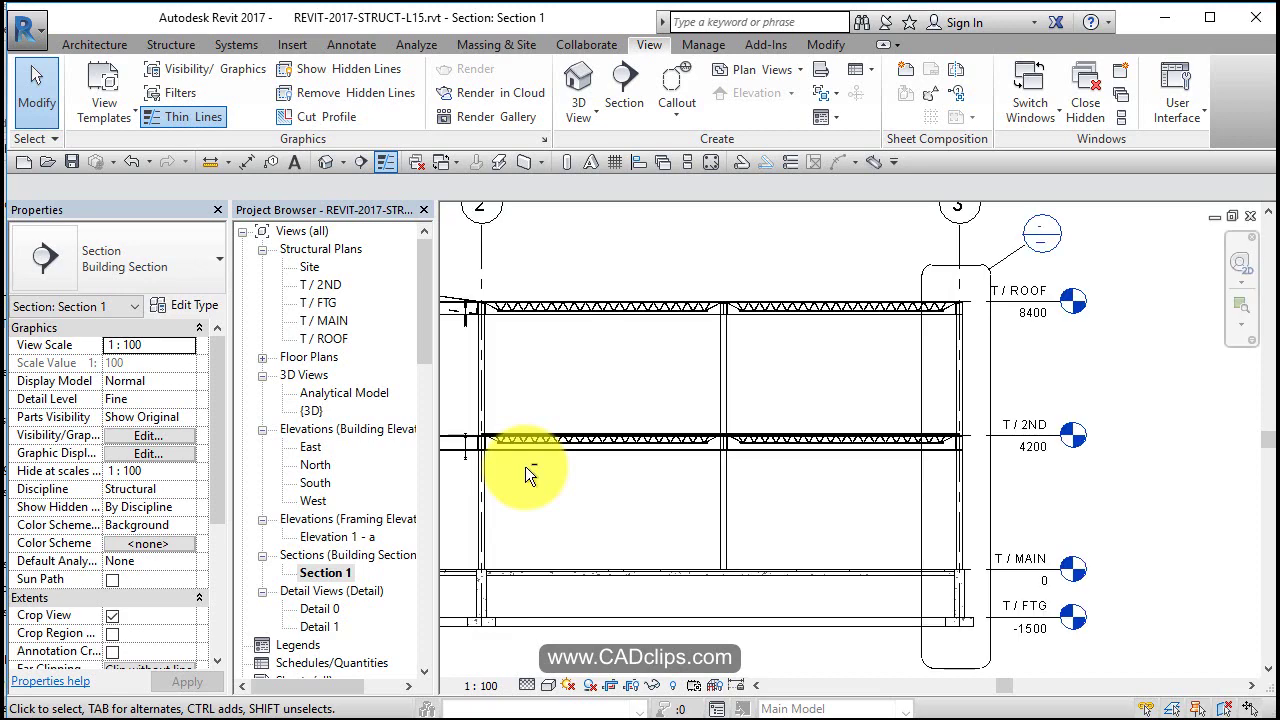
{"action": "scroll", "coordinate": [329, 600], "scroll_direction": "down", "scroll_amount": 3}
{"action": "right_click", "coordinate": [322, 556]}
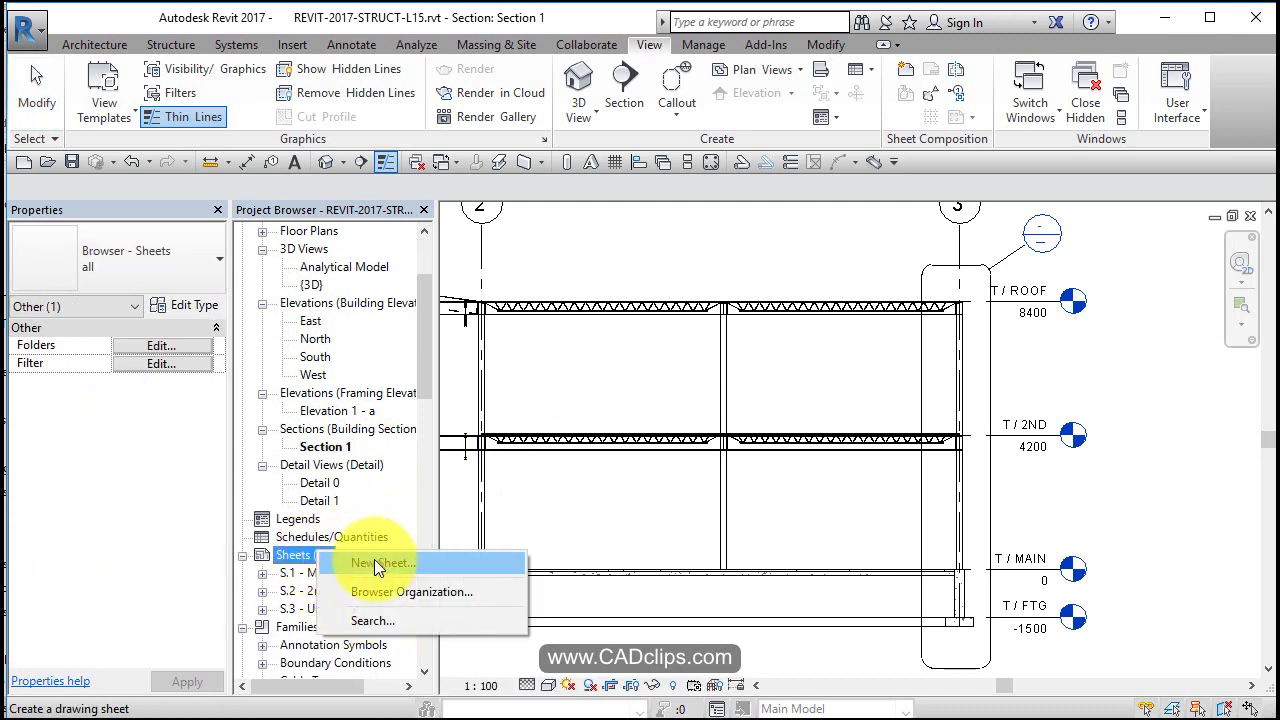
{"action": "left_click", "coordinate": [374, 562]}
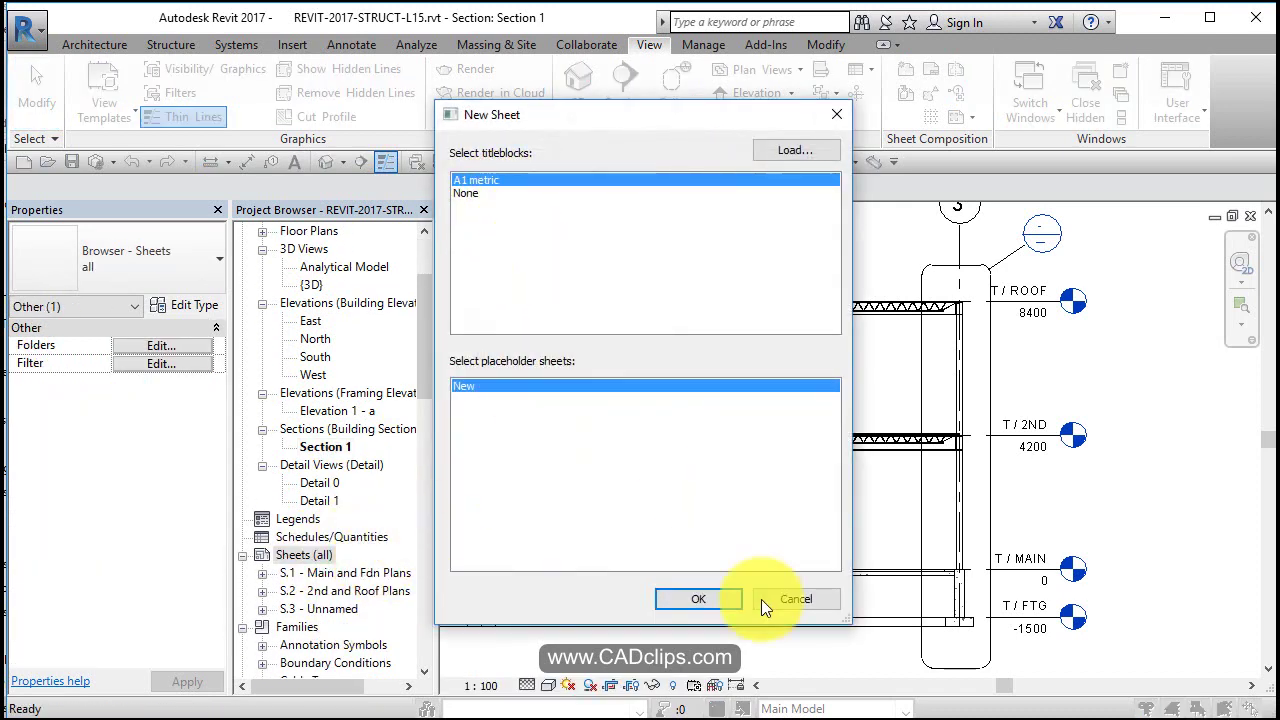
{"action": "left_click", "coordinate": [699, 600]}
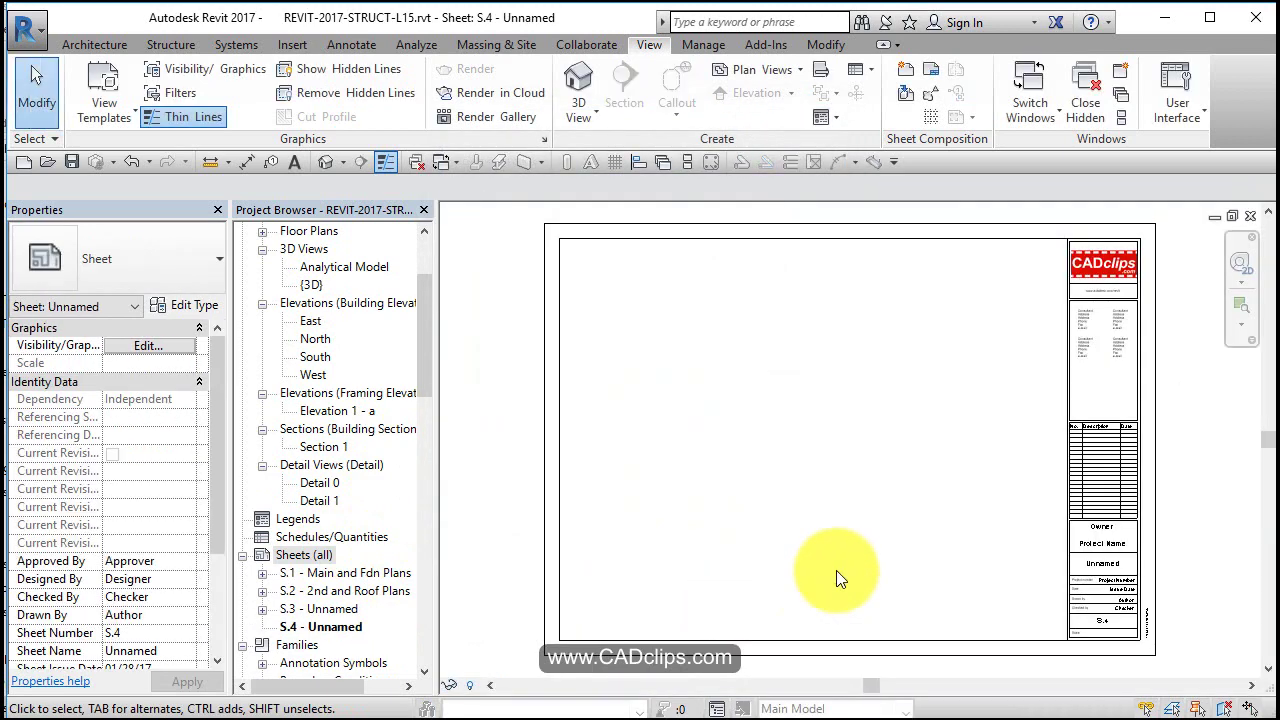
Place the Section 1 view as a viewport near the top of sheet S.4.
{"action": "left_click", "coordinate": [325, 446]}
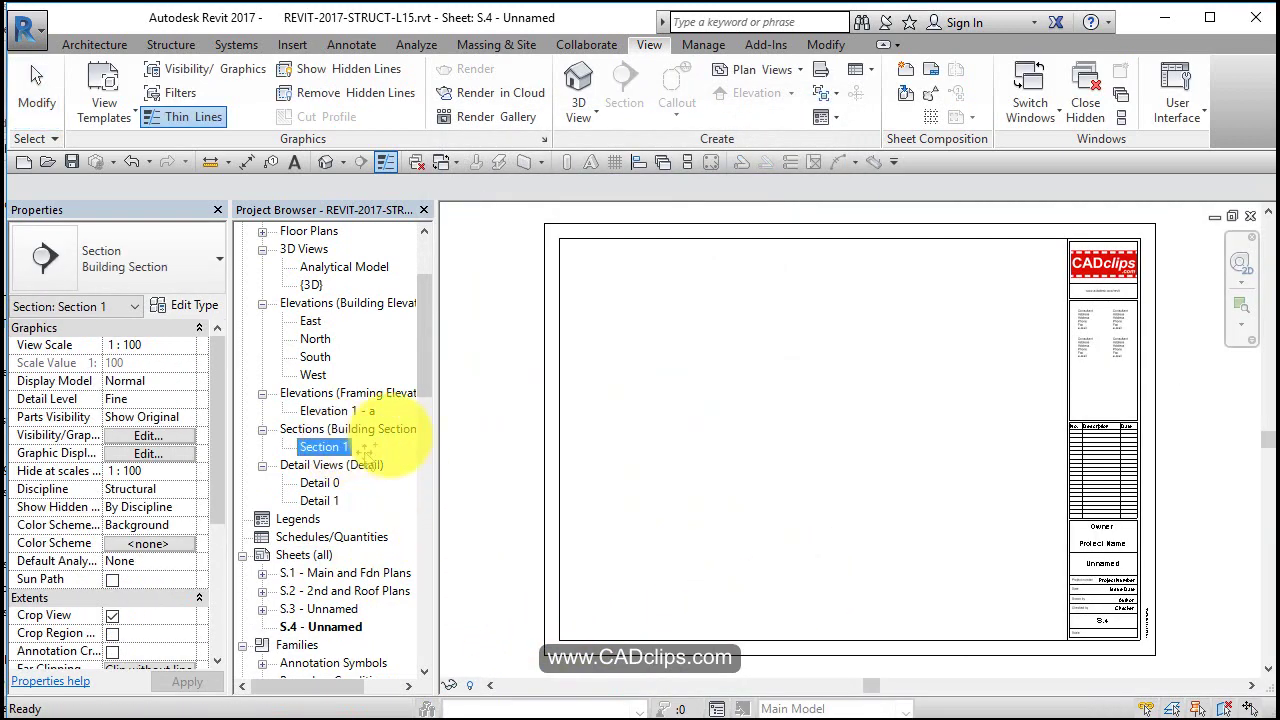
{"action": "left_click_drag", "start_coordinate": [815, 390], "coordinate": [861, 350]}
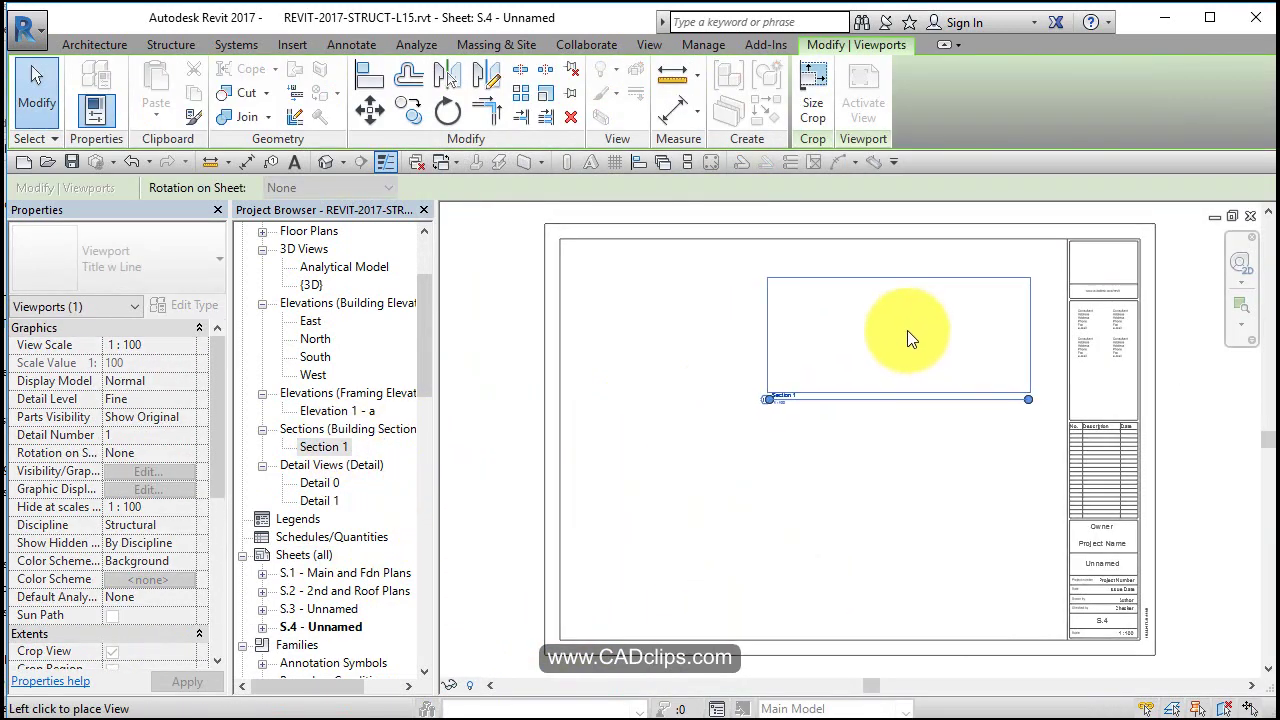
{"action": "left_click", "coordinate": [893, 330]}
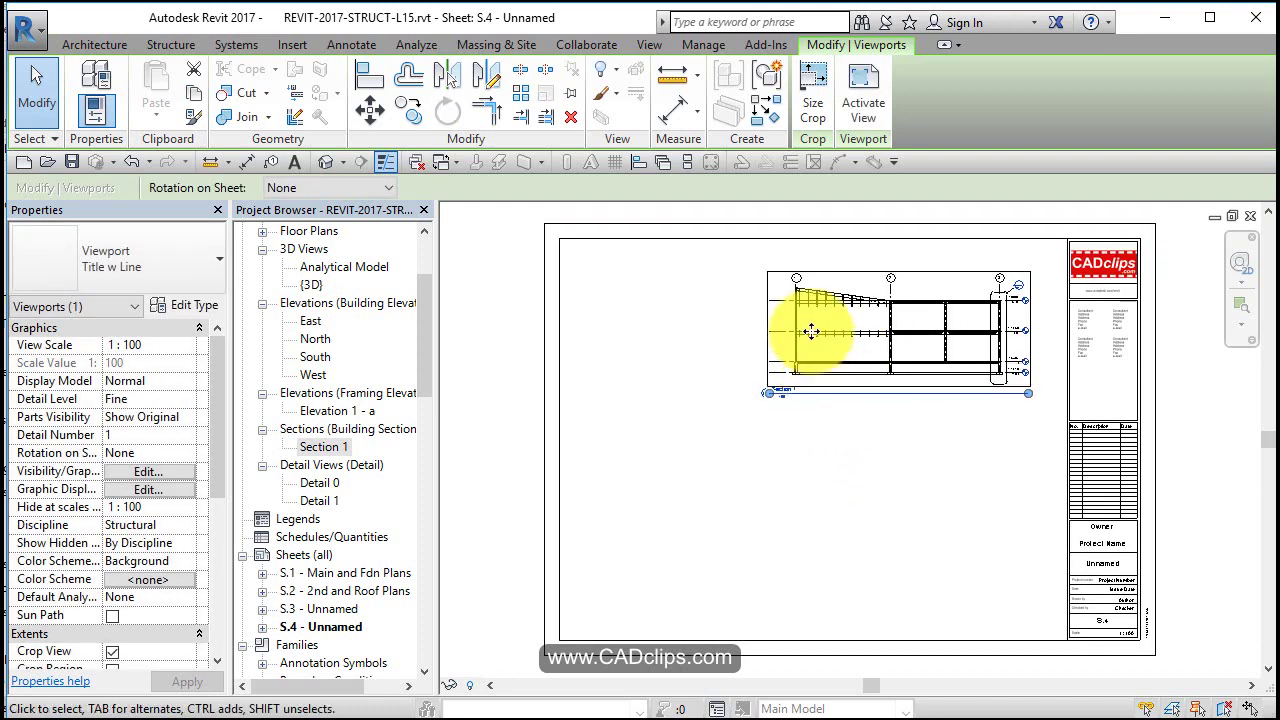
Set the Section 1 viewport to 1 : 50 and move it inside the sheet border.
{"action": "left_click", "coordinate": [190, 345]}
{"action": "left_click", "coordinate": [144, 359]}
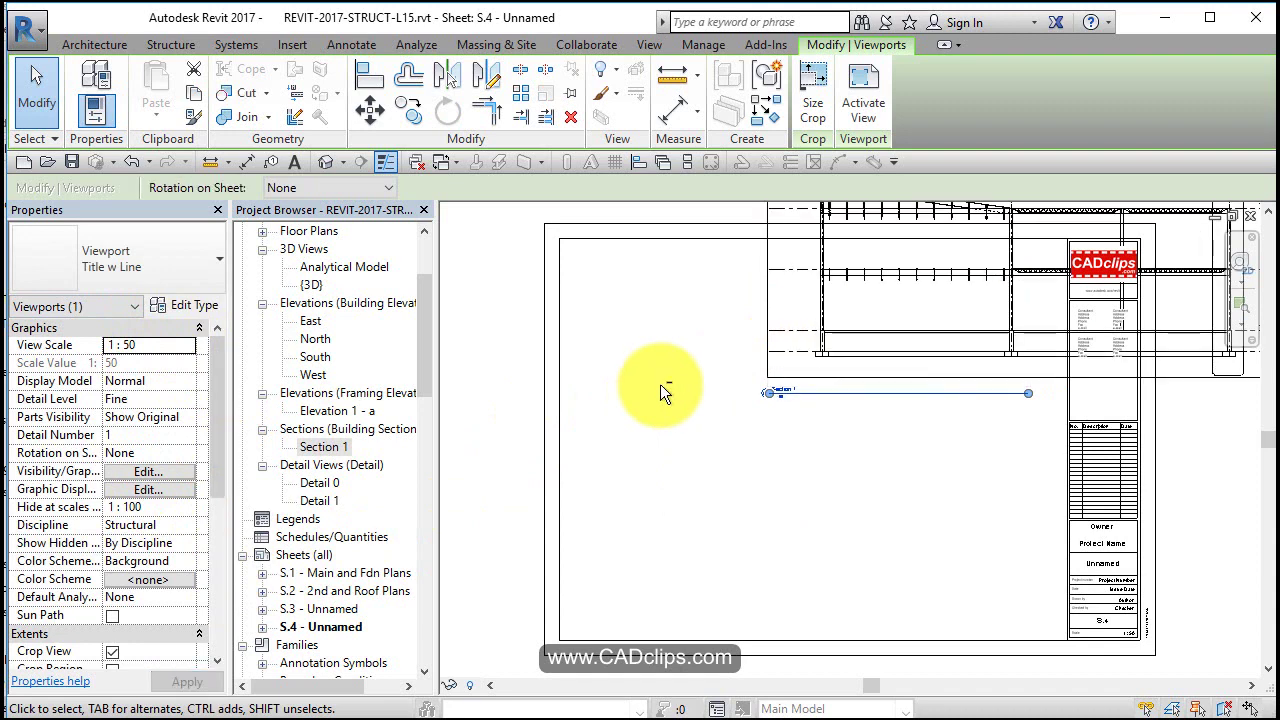
{"action": "left_click", "coordinate": [871, 333]}
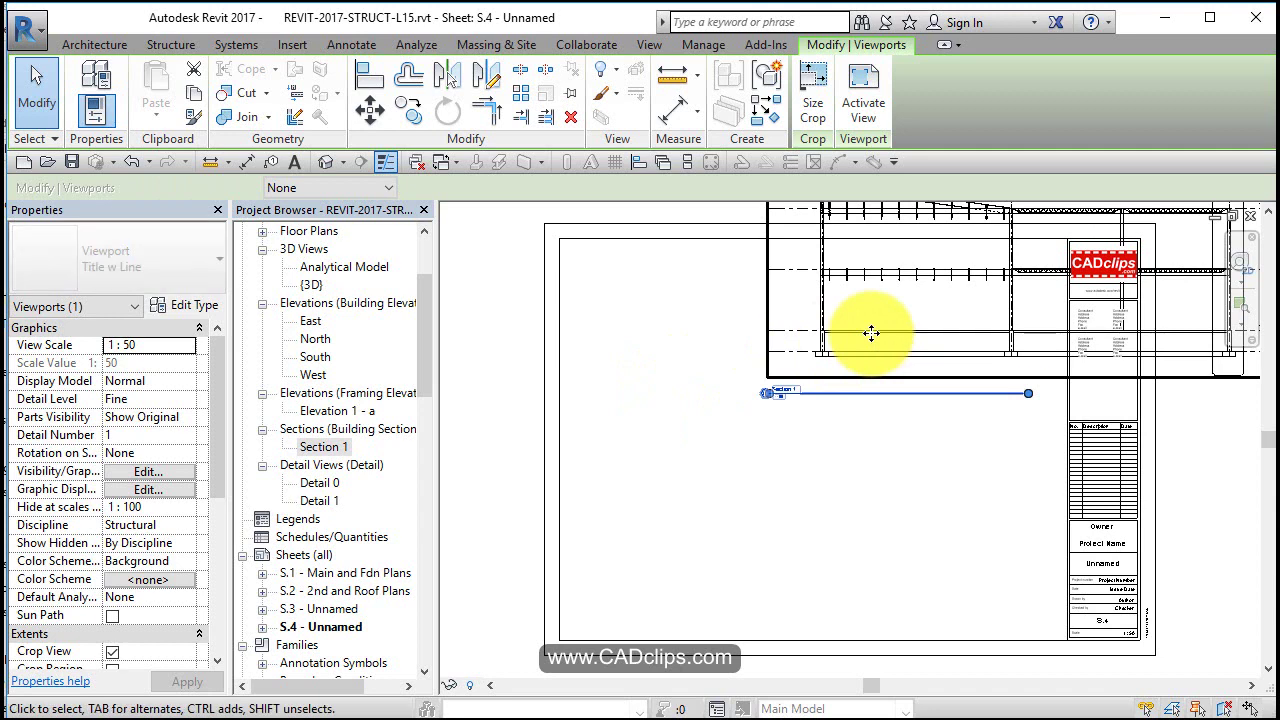
{"action": "left_click_drag", "start_coordinate": [871, 333], "coordinate": [831, 333]}
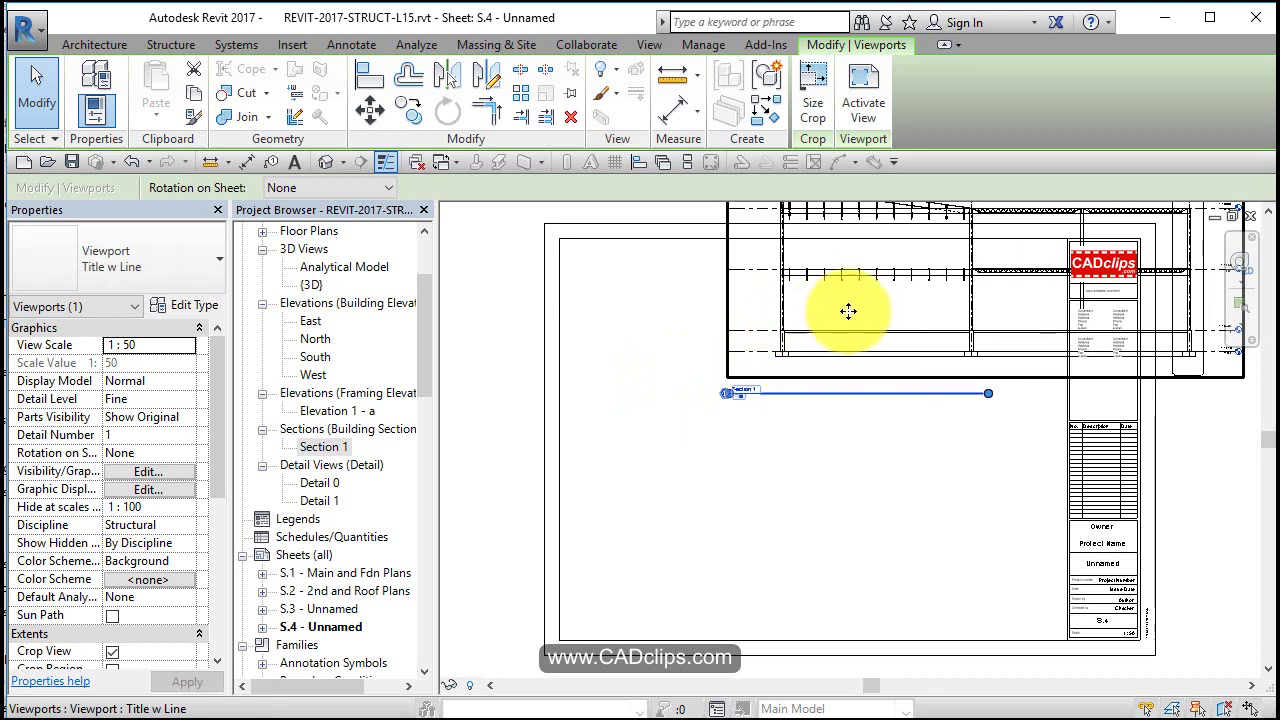
{"action": "left_click_drag", "start_coordinate": [851, 289], "coordinate": [703, 424]}
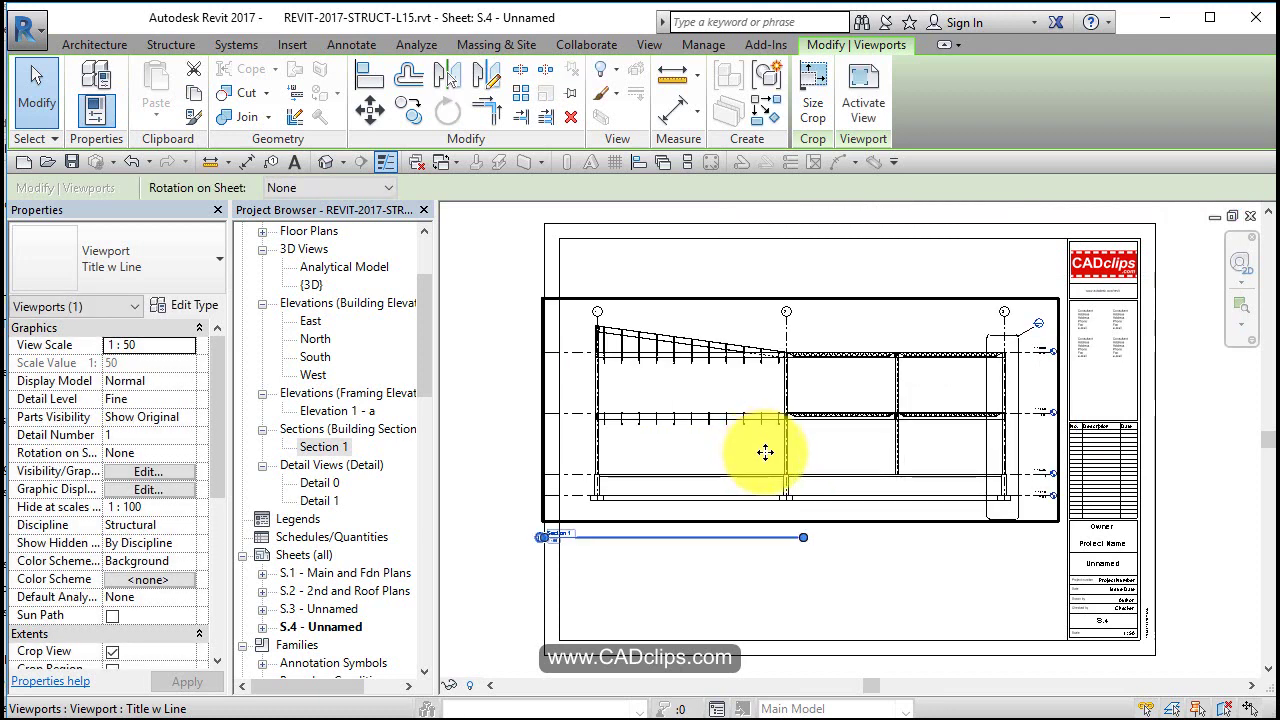
{"action": "left_click_drag", "start_coordinate": [792, 547], "coordinate": [549, 537]}
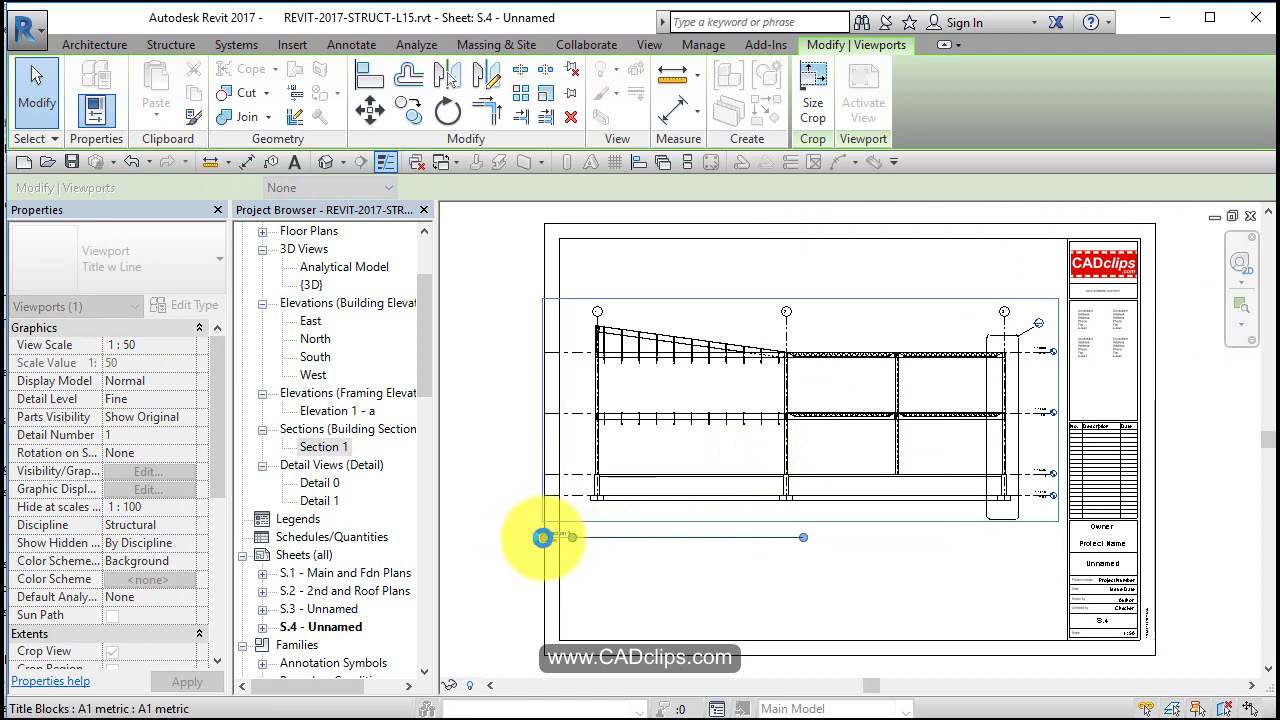
Lengthen the Section 1 viewport's title line to the right.
{"action": "left_click", "coordinate": [544, 536]}
{"action": "key", "text": "Escape"}
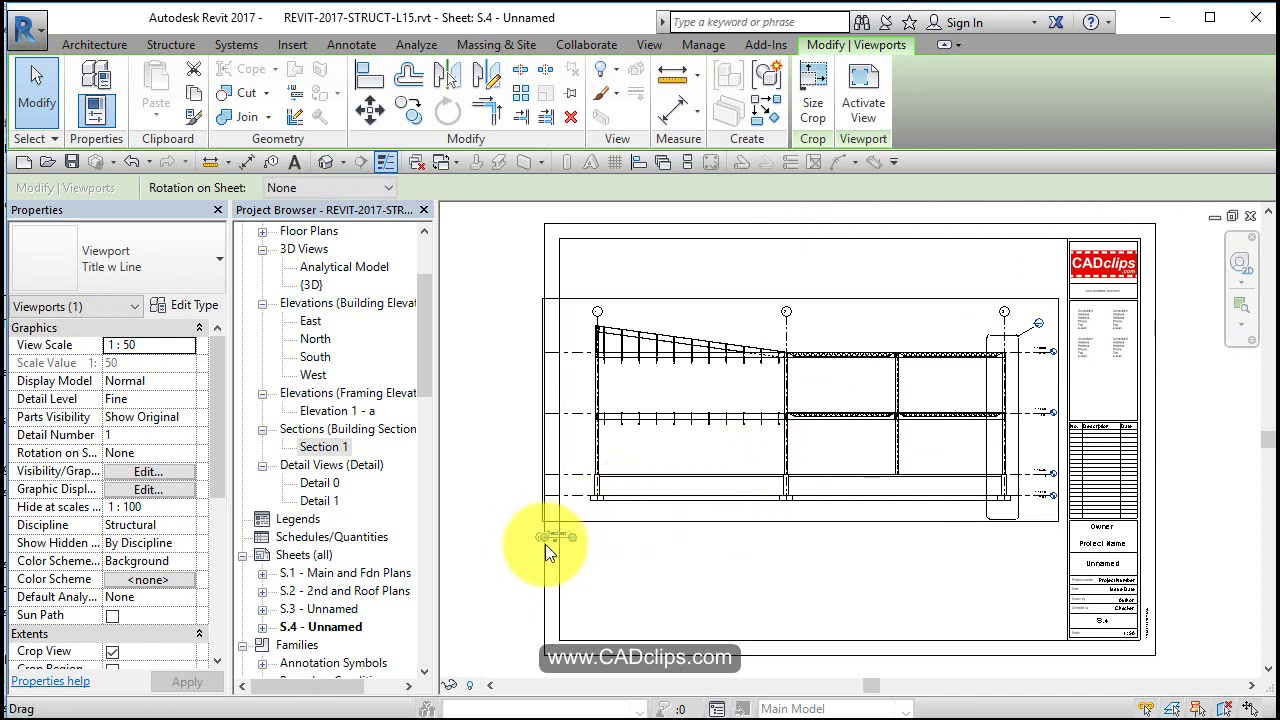
{"action": "scroll", "coordinate": [556, 548], "scroll_direction": "up", "scroll_amount": 3}
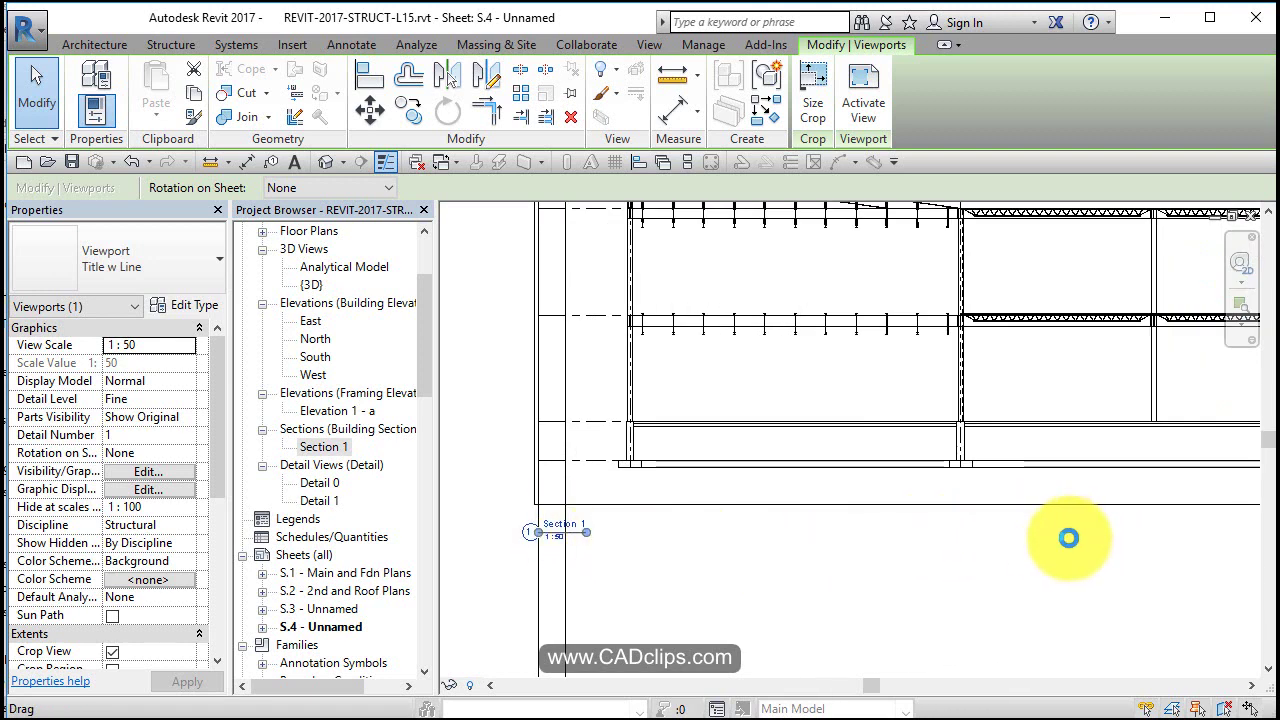
{"action": "left_click_drag", "start_coordinate": [586, 532], "coordinate": [1098, 536]}
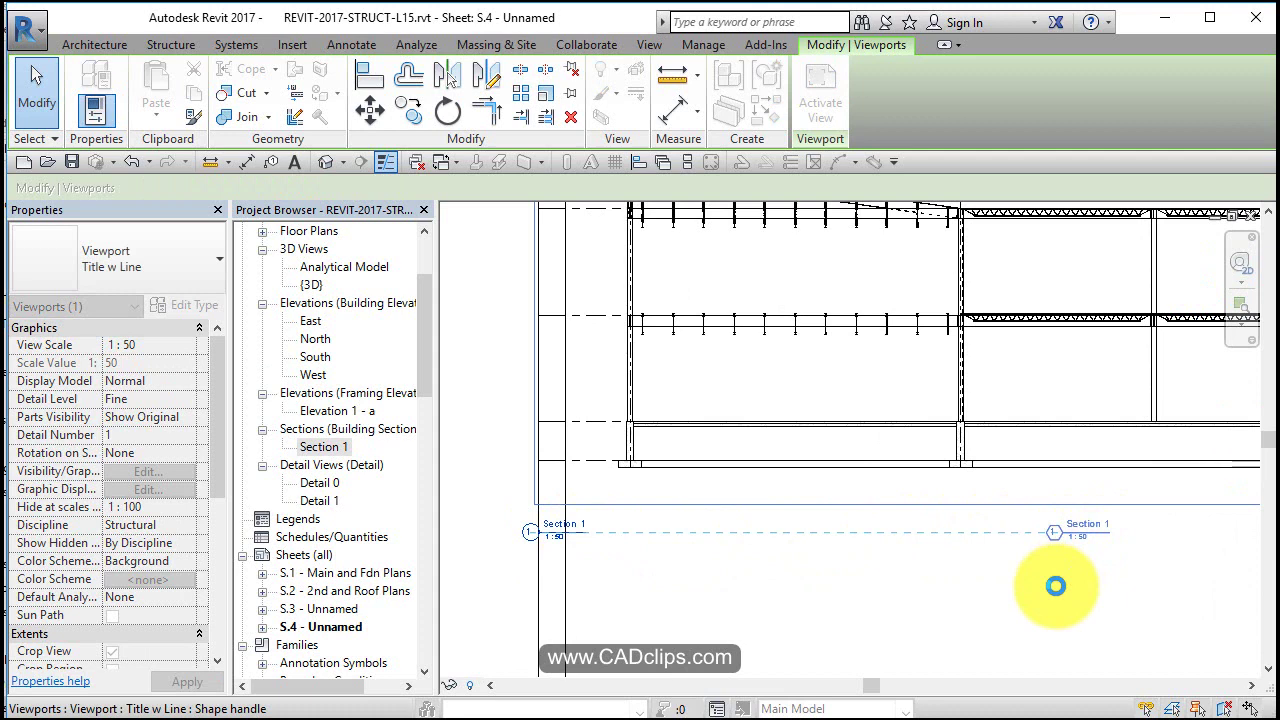
{"action": "left_click", "coordinate": [1056, 585]}
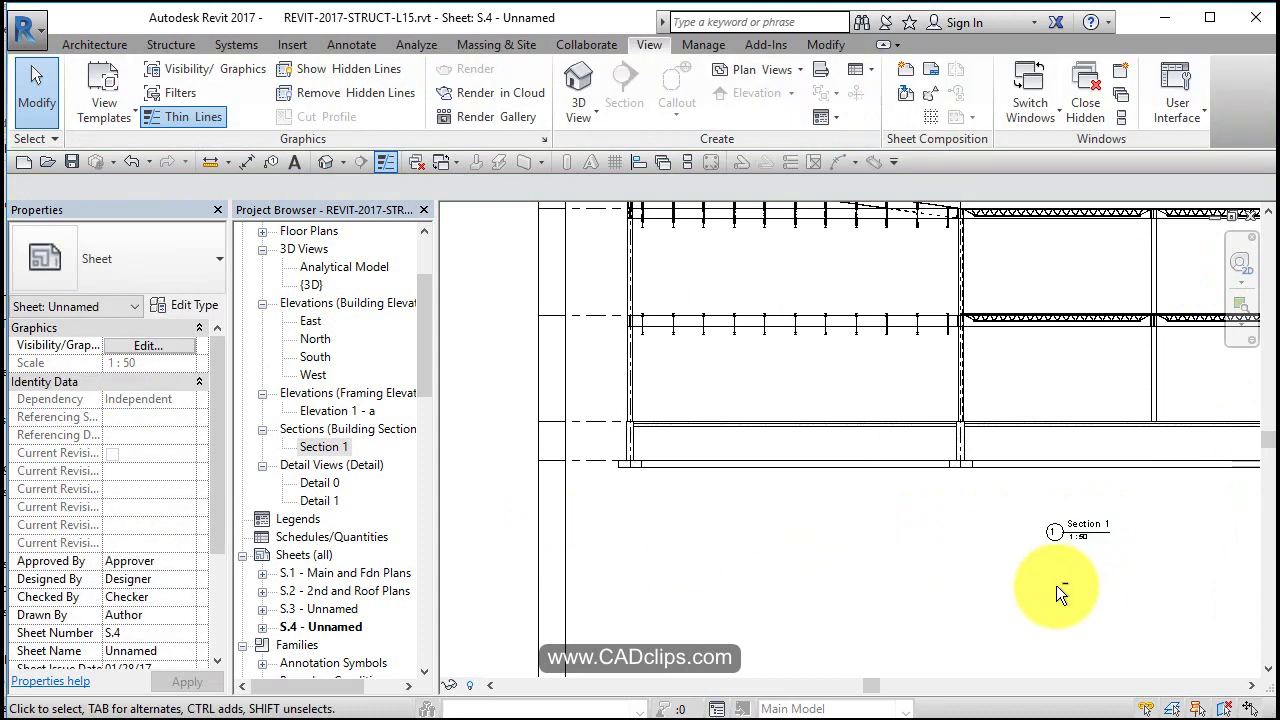
Create new sheet S.5 from the Sheets (all) list.
{"action": "right_click", "coordinate": [293, 555]}
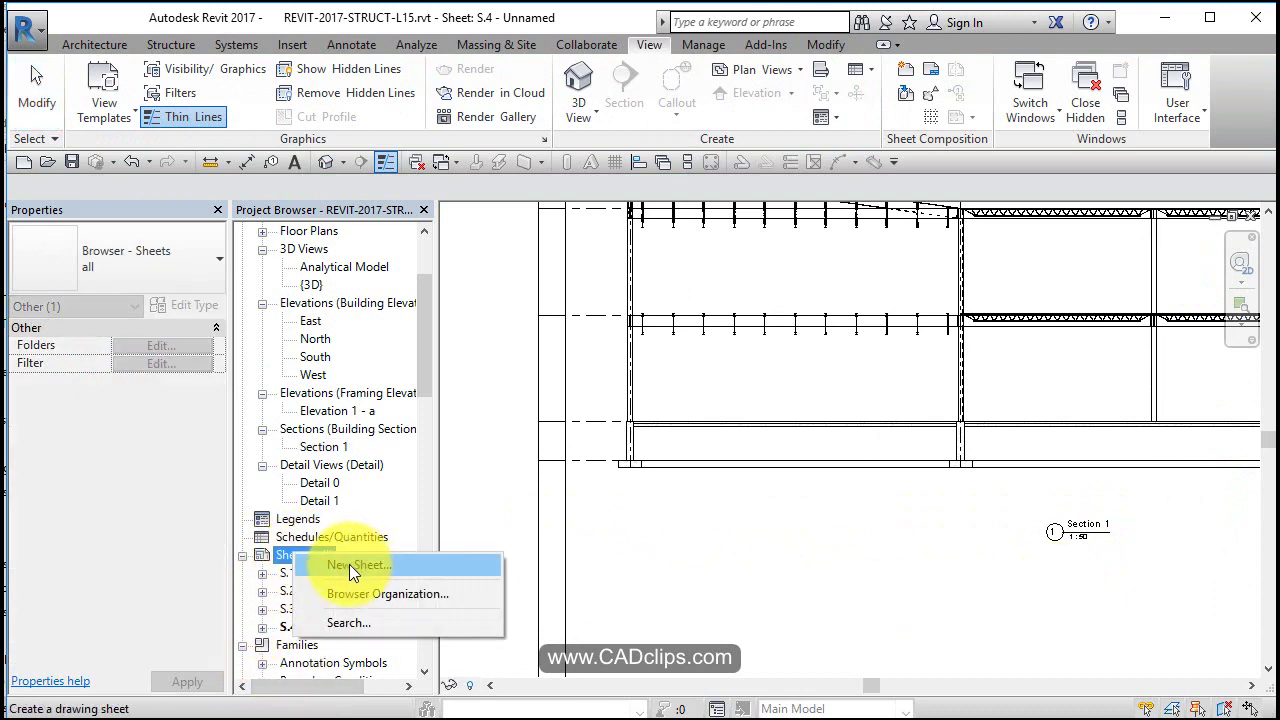
{"action": "left_click", "coordinate": [349, 564]}
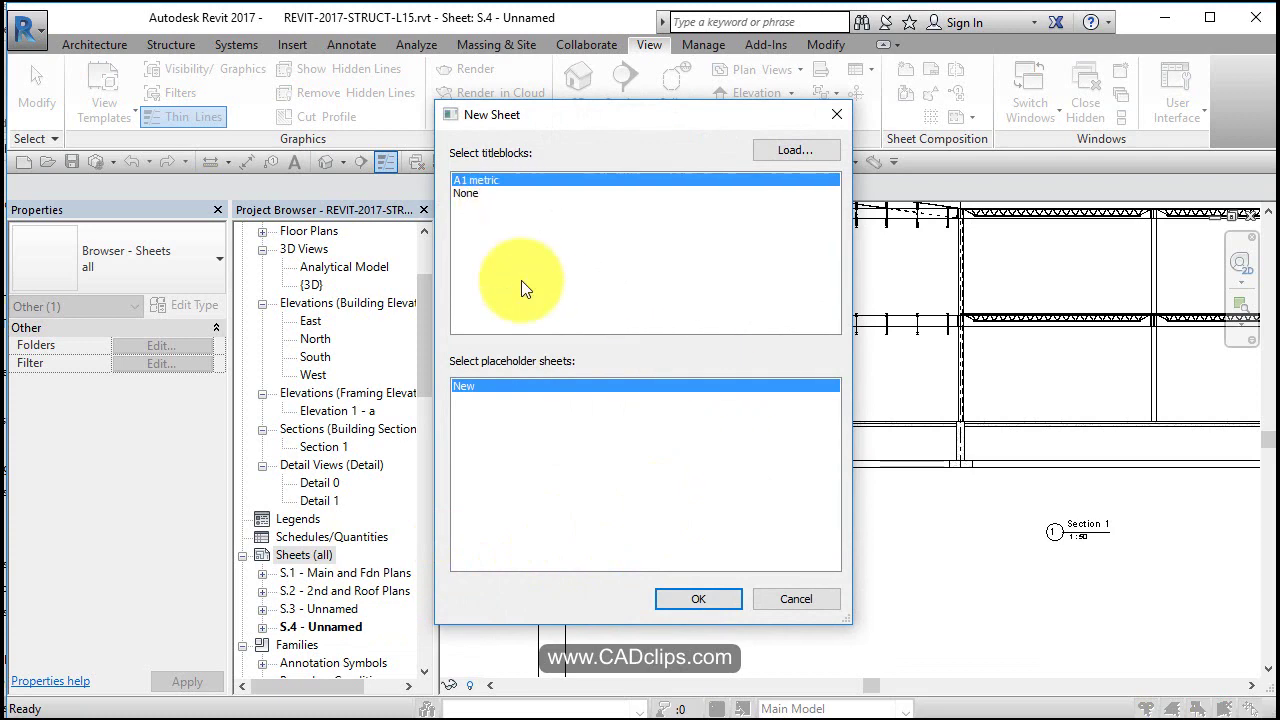
{"action": "left_click", "coordinate": [686, 598]}
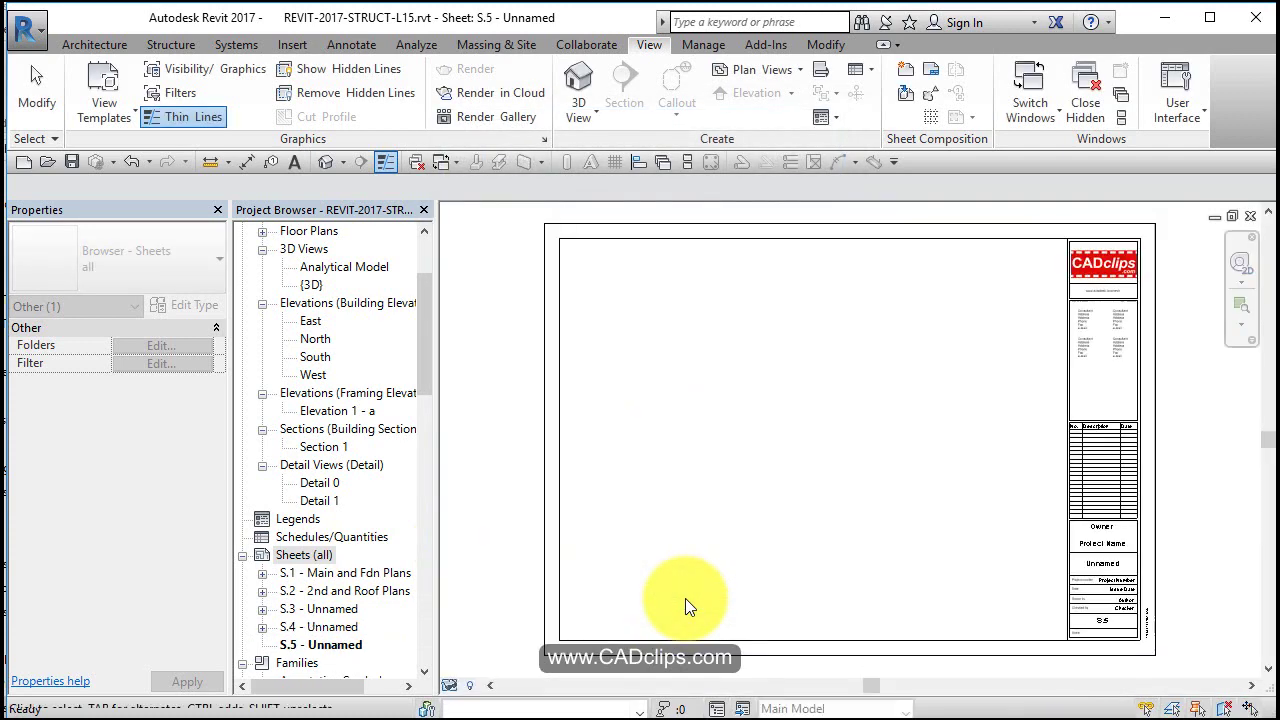
Place the Detail 0 viewport near S.5's right edge, then pick Detail 1 in the browser.
{"action": "left_click", "coordinate": [320, 482]}
{"action": "left_click_drag", "start_coordinate": [930, 482], "coordinate": [933, 449]}
{"action": "left_click", "coordinate": [1010, 379]}
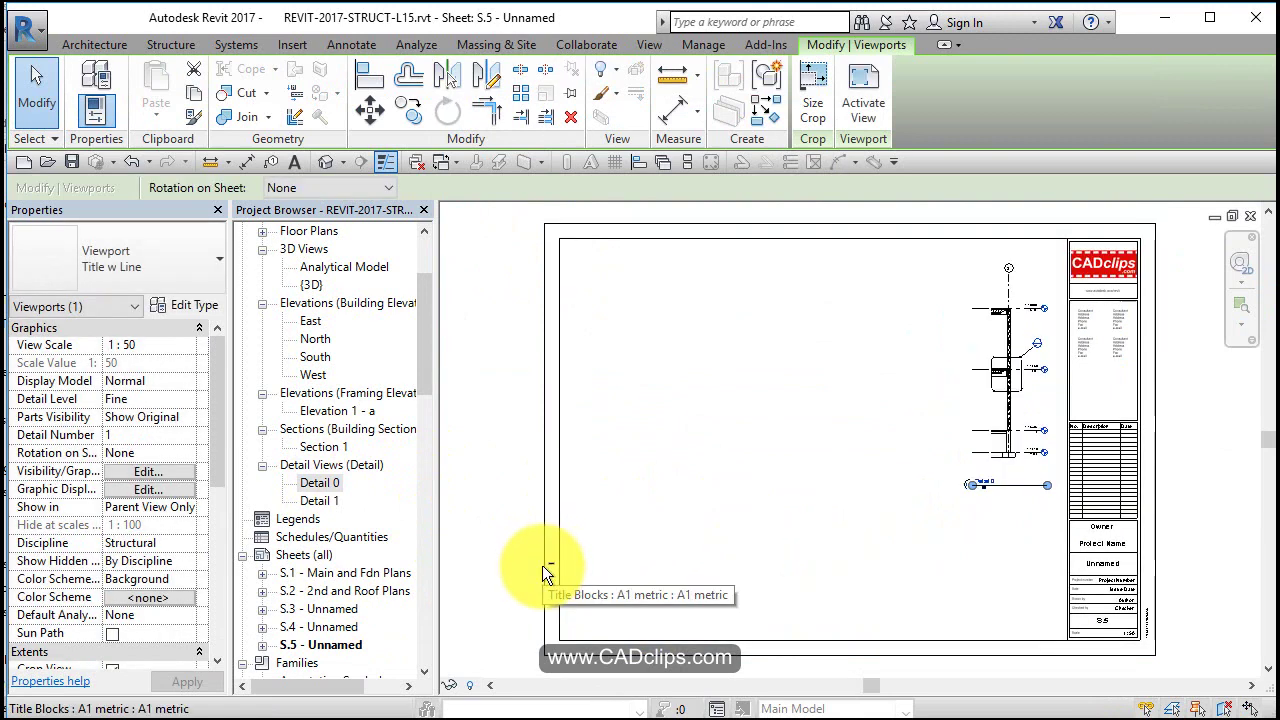
{"action": "left_click", "coordinate": [322, 500]}
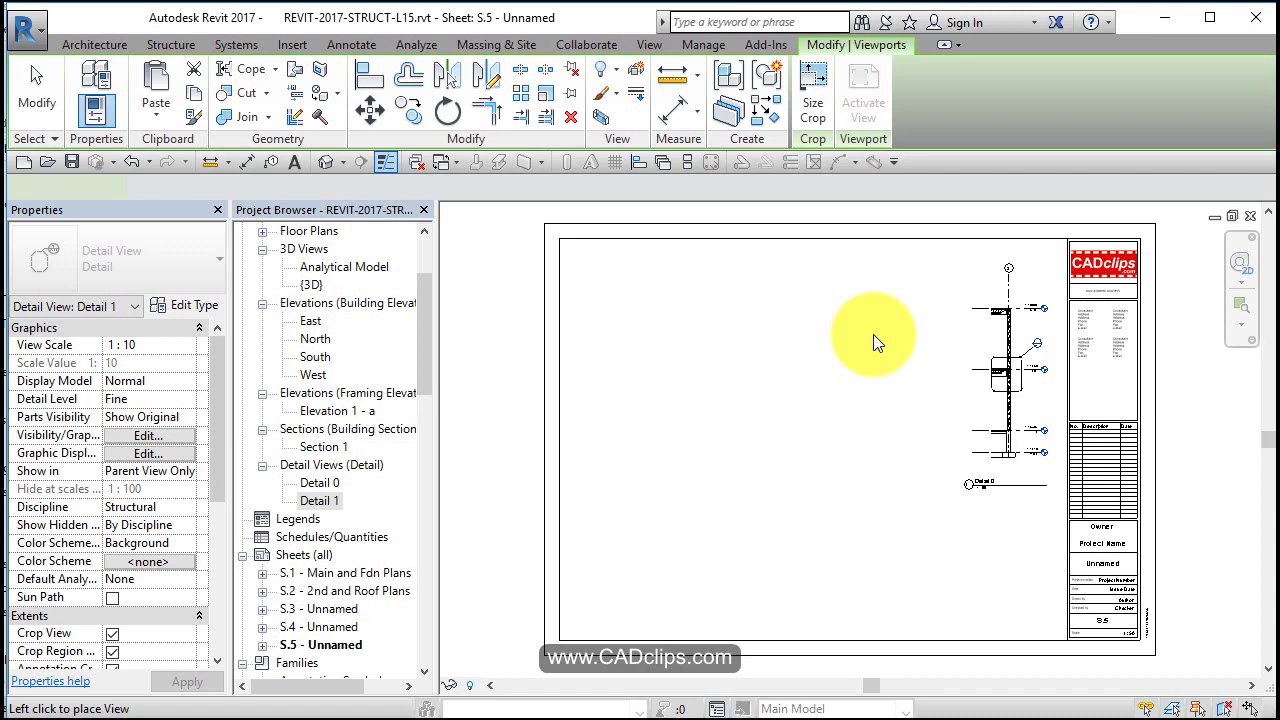
Place the Detail 1 view on sheet S.5, left of the Detail 0 viewport.
{"action": "left_click", "coordinate": [728, 380]}
{"action": "left_click_drag", "start_coordinate": [728, 380], "coordinate": [752, 368]}
{"action": "left_click", "coordinate": [720, 390]}
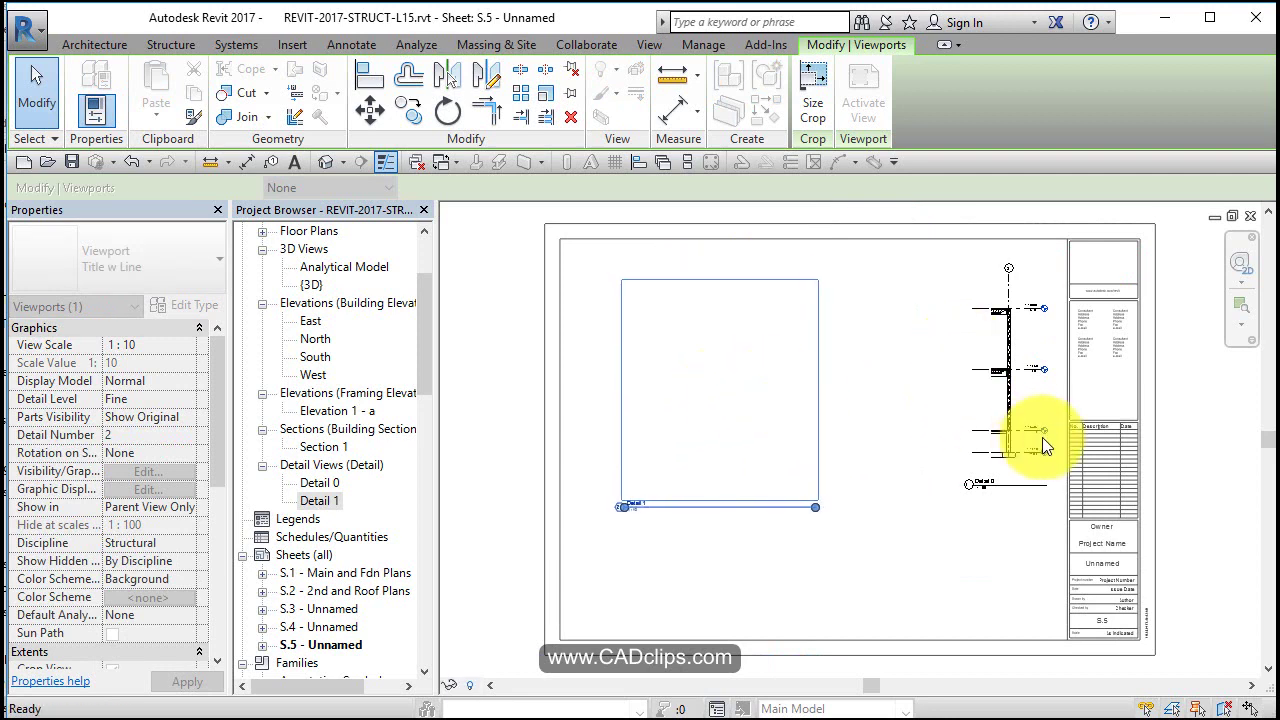
{"action": "left_click", "coordinate": [1025, 392]}
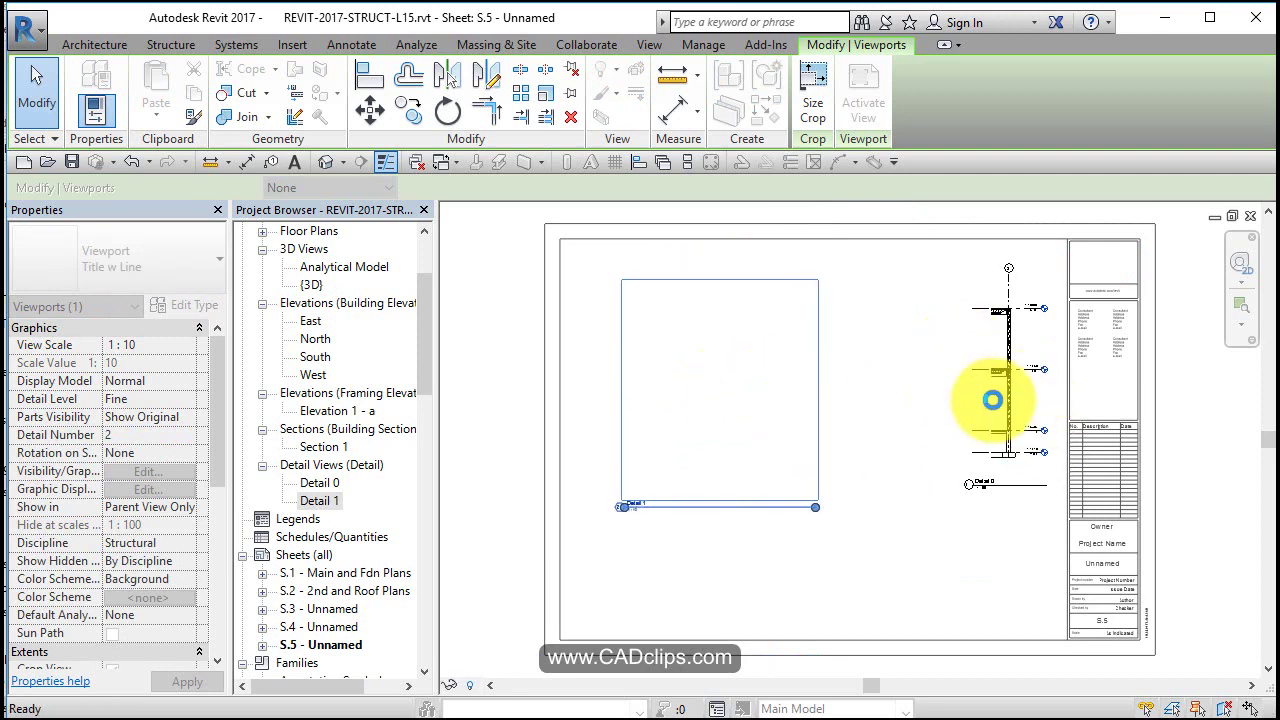
Set the wall-section viewport to 1:20 and shift it down beside Detail 1.
{"action": "left_click", "coordinate": [993, 399]}
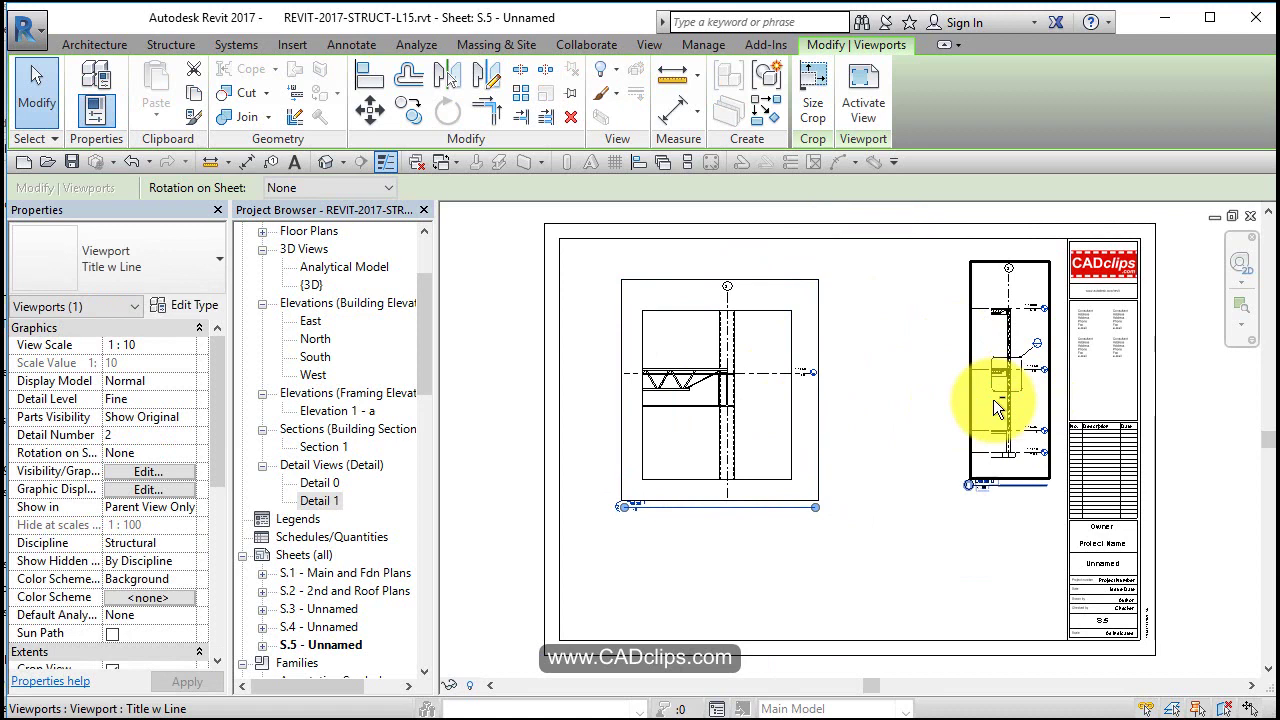
{"action": "left_click", "coordinate": [185, 342]}
{"action": "left_click", "coordinate": [123, 407]}
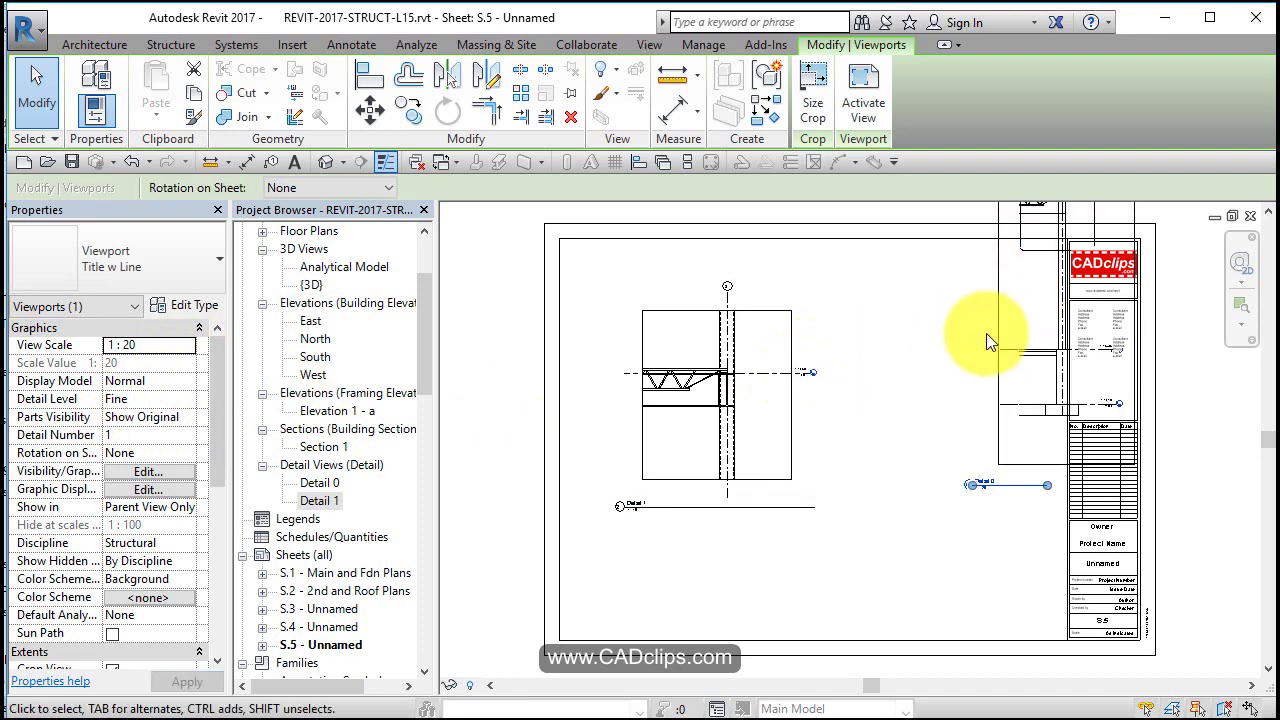
{"action": "left_click_drag", "start_coordinate": [980, 343], "coordinate": [924, 522]}
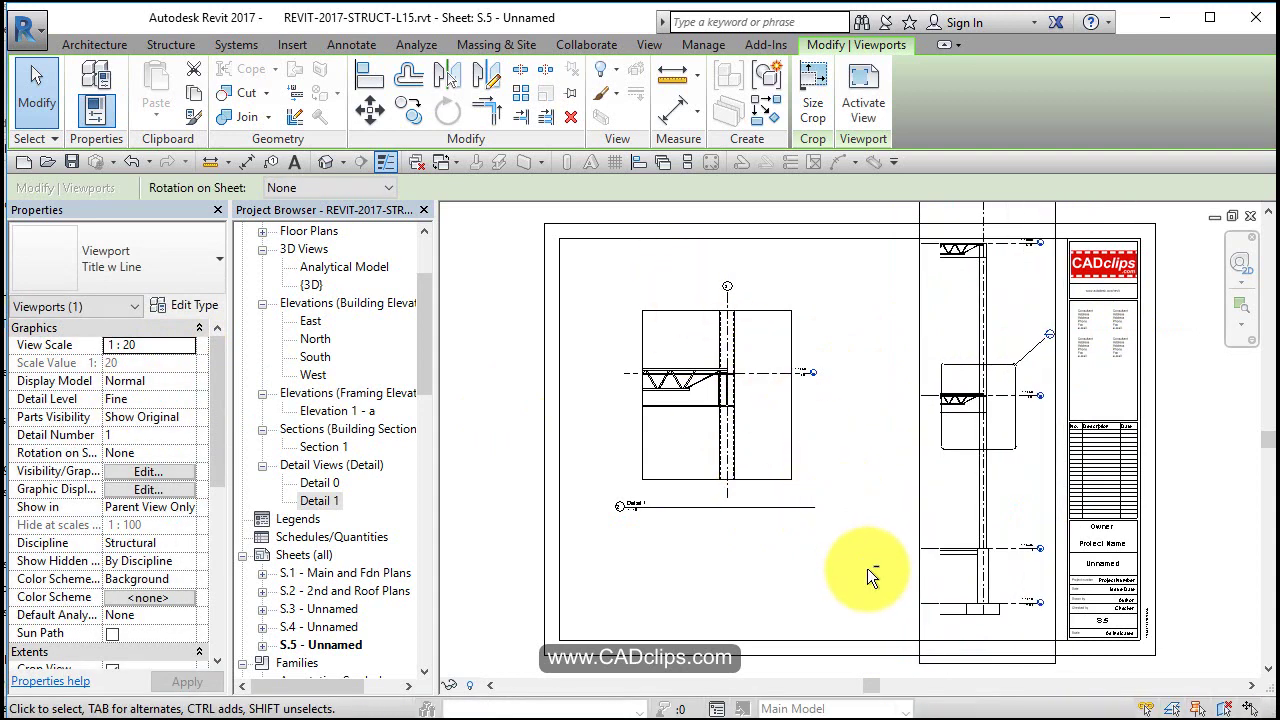
{"action": "left_click", "coordinate": [1010, 539]}
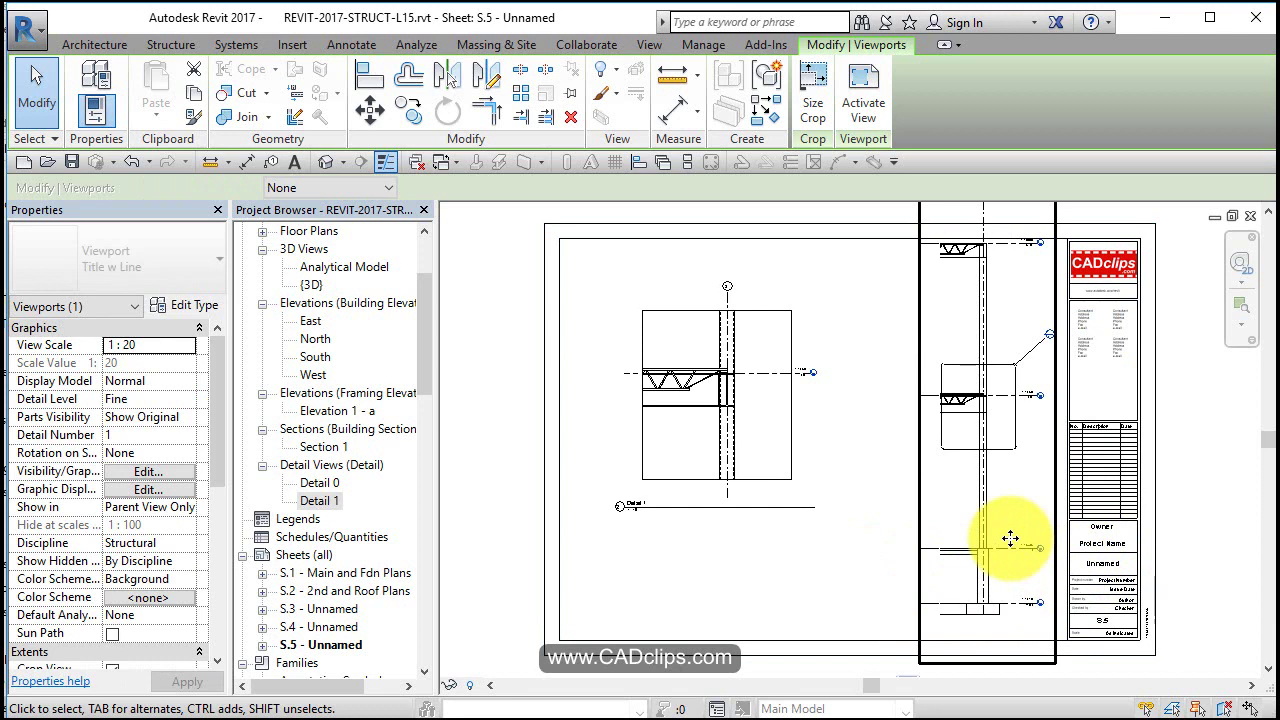
{"action": "key", "text": "Down"}
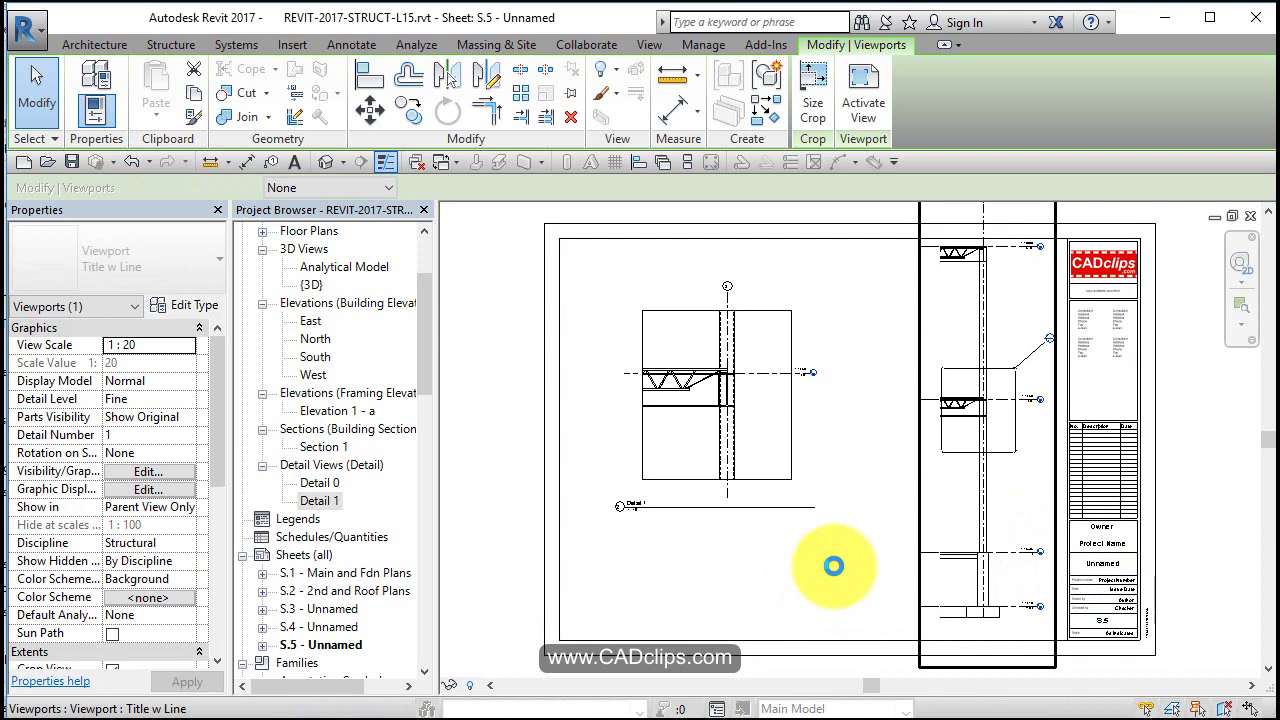
{"action": "key", "text": "Down"}
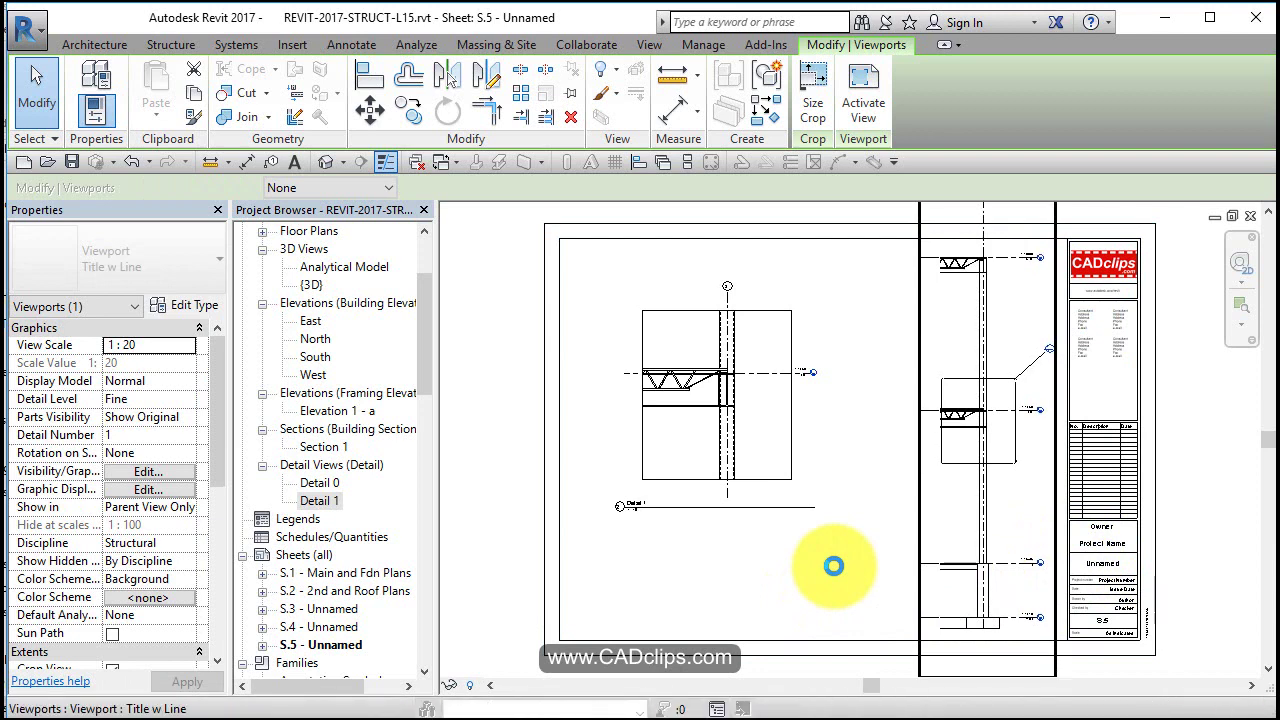
Open the Detail 0 view and frame the roof level around grid line 3.
{"action": "key", "text": "Escape"}
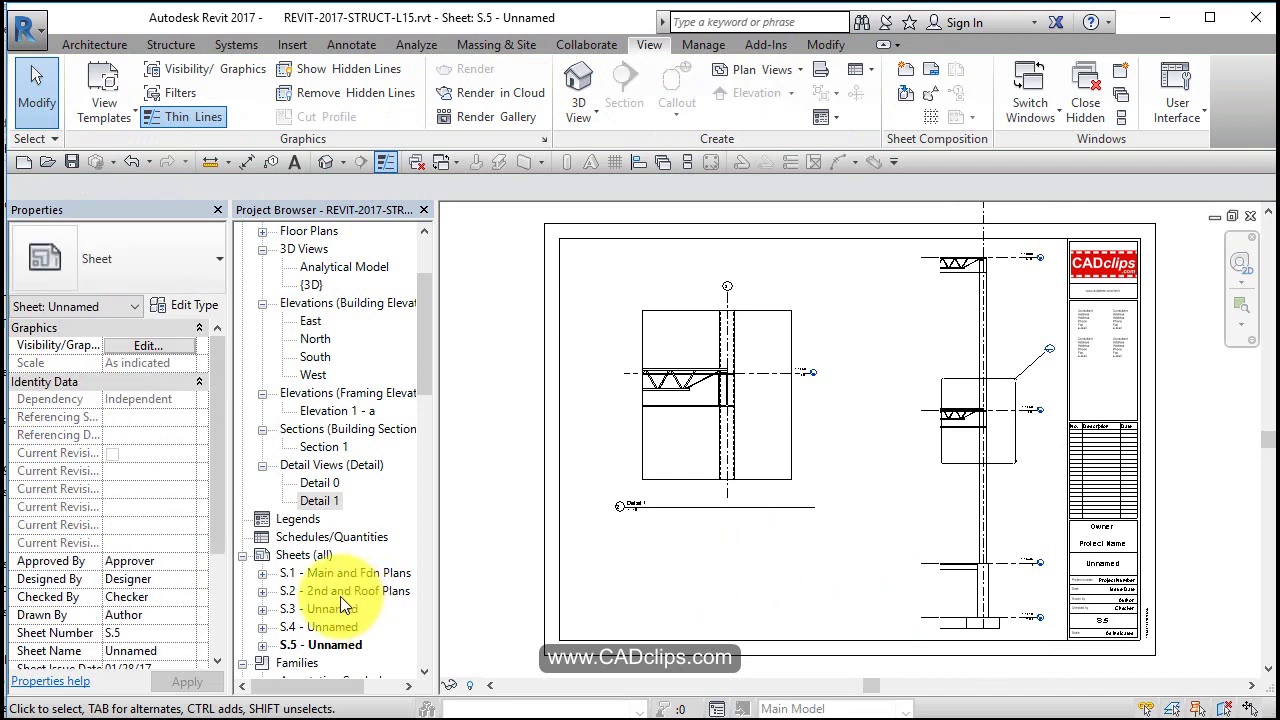
{"action": "double_click", "coordinate": [314, 492]}
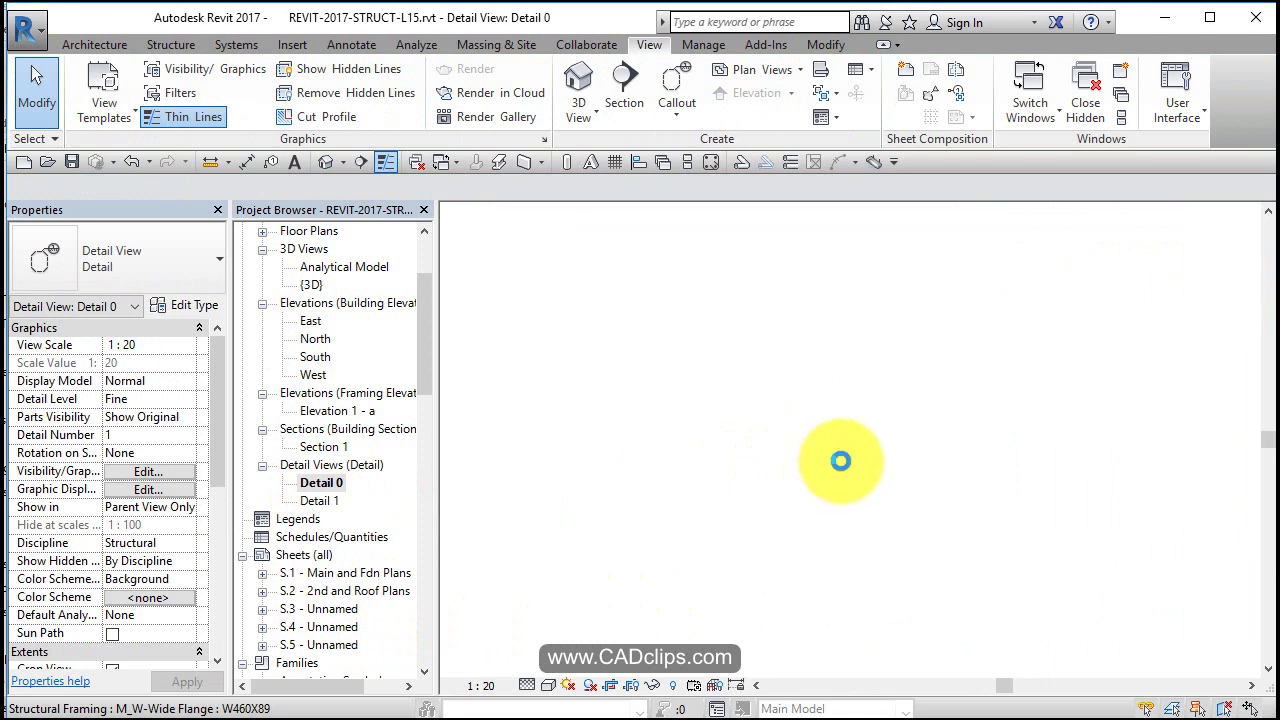
{"action": "middle_click_drag", "start_coordinate": [964, 302], "coordinate": [1010, 676]}
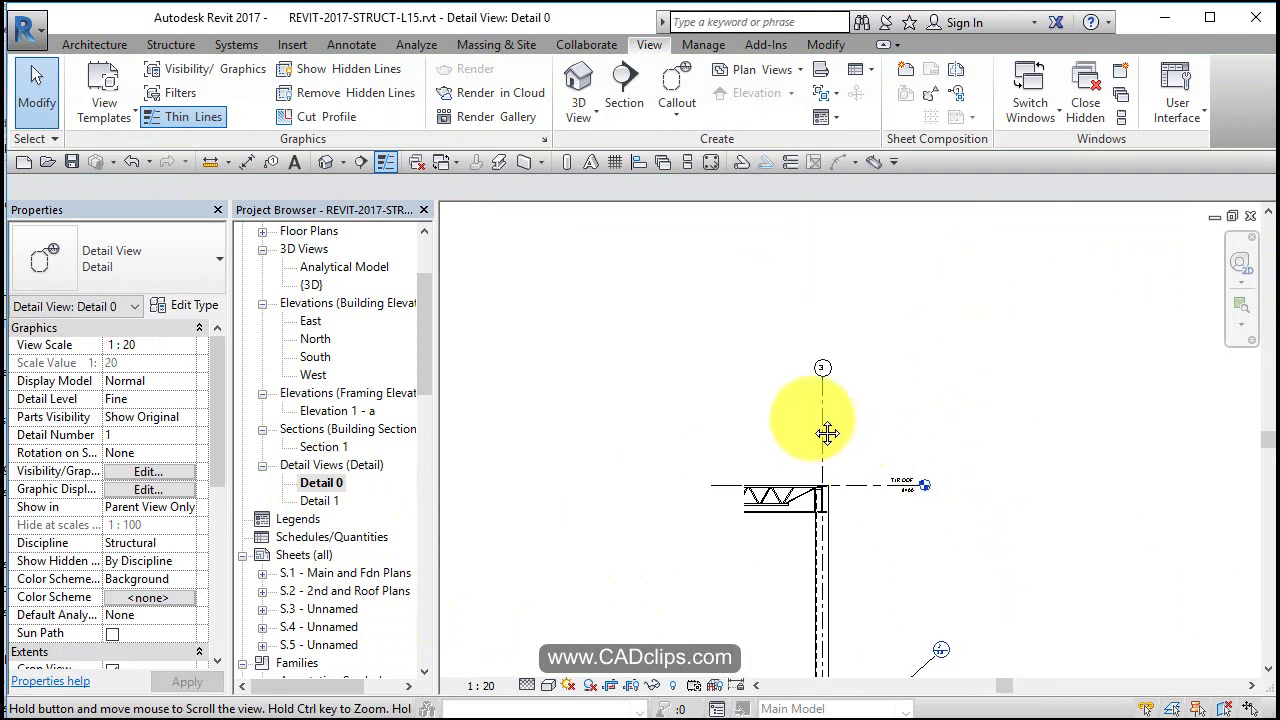
{"action": "middle_click_drag", "start_coordinate": [823, 414], "coordinate": [823, 411]}
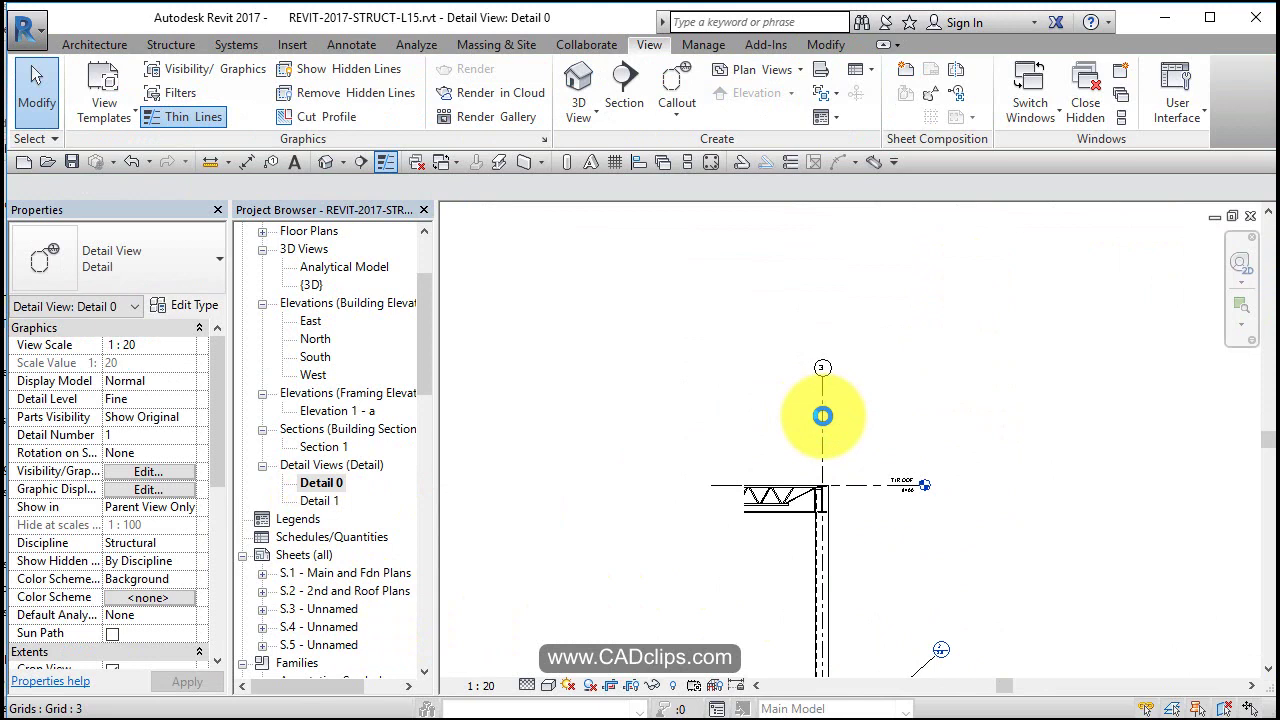
{"action": "middle_click_drag", "start_coordinate": [822, 415], "coordinate": [818, 404]}
Pull the top end of grid line 3 down to just above the roof line.
{"action": "left_click", "coordinate": [819, 416]}
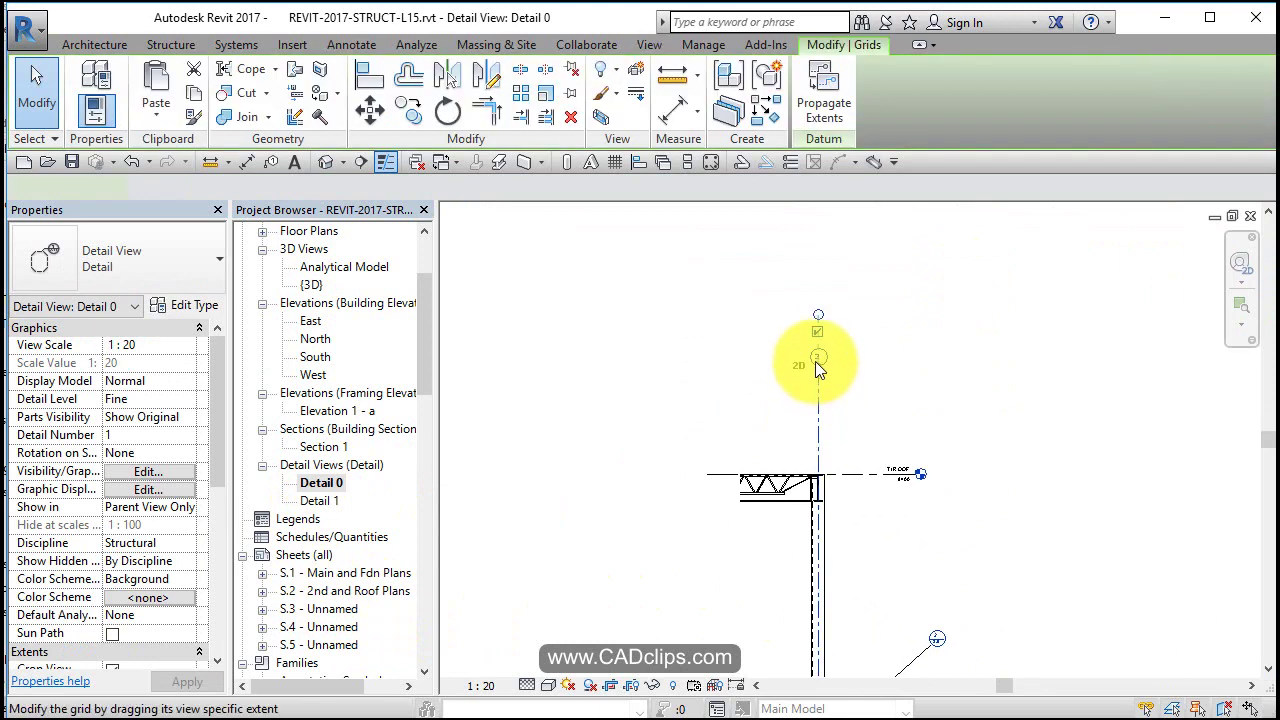
{"action": "left_click_drag", "start_coordinate": [821, 362], "coordinate": [884, 433]}
{"action": "left_click", "coordinate": [858, 543]}
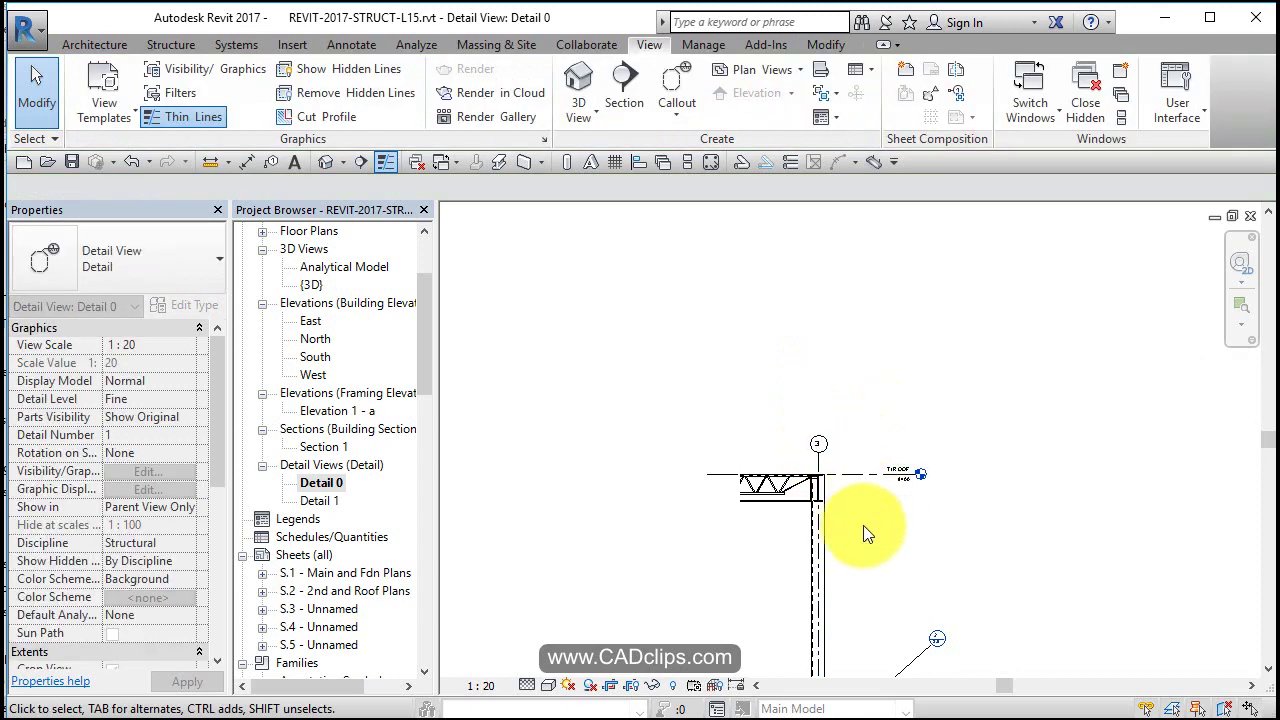
{"action": "middle_click_drag", "start_coordinate": [858, 543], "coordinate": [875, 578]}
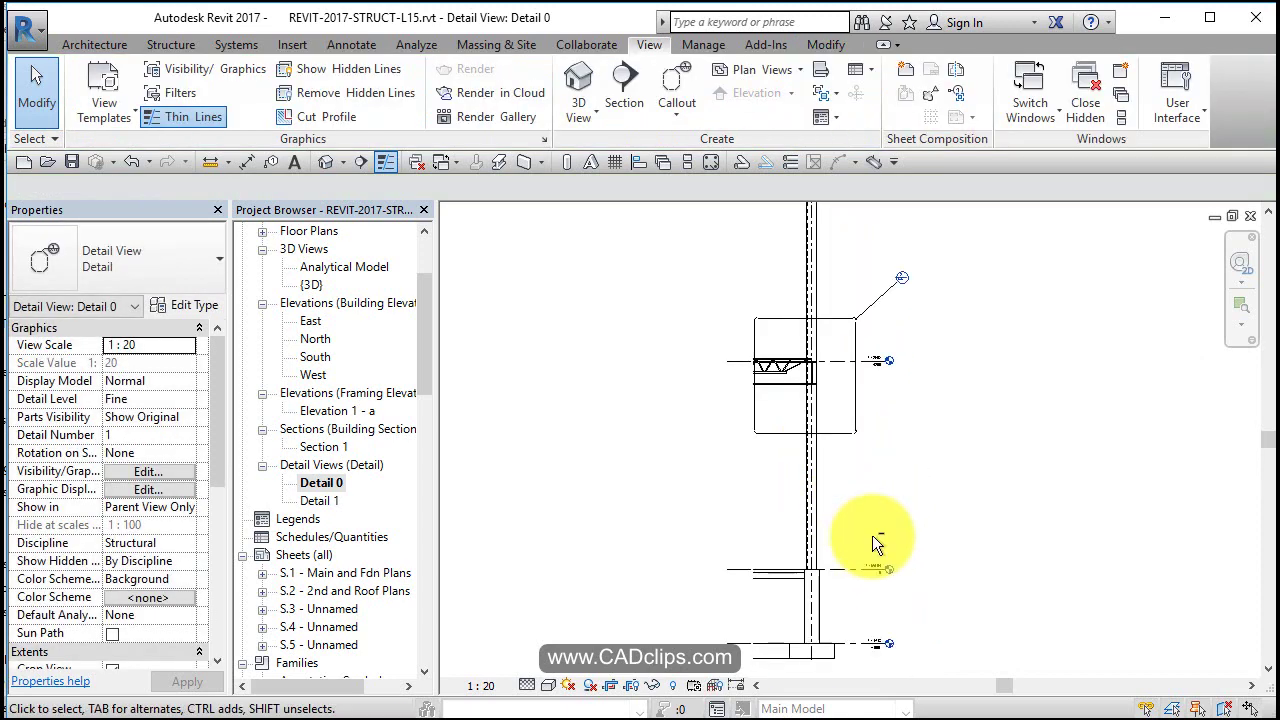
Rename sheet S.3 to 'Elevations'.
{"action": "right_click", "coordinate": [320, 629]}
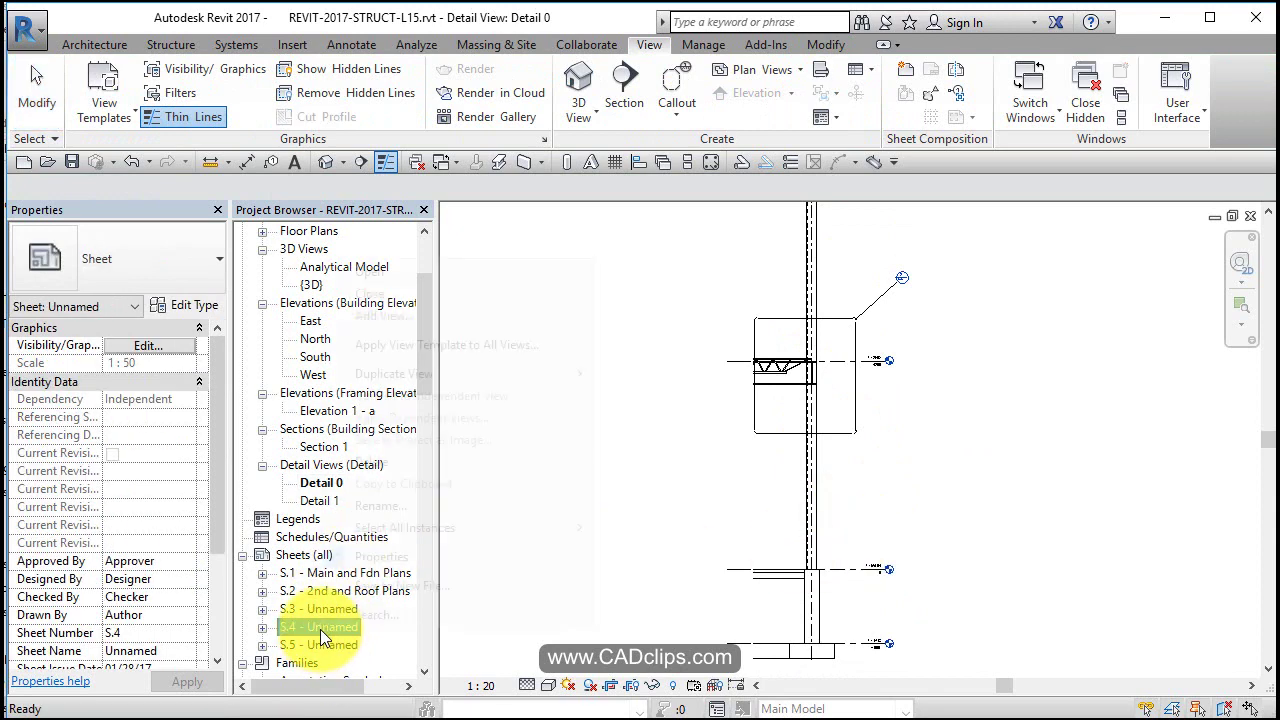
{"action": "right_click", "coordinate": [303, 611]}
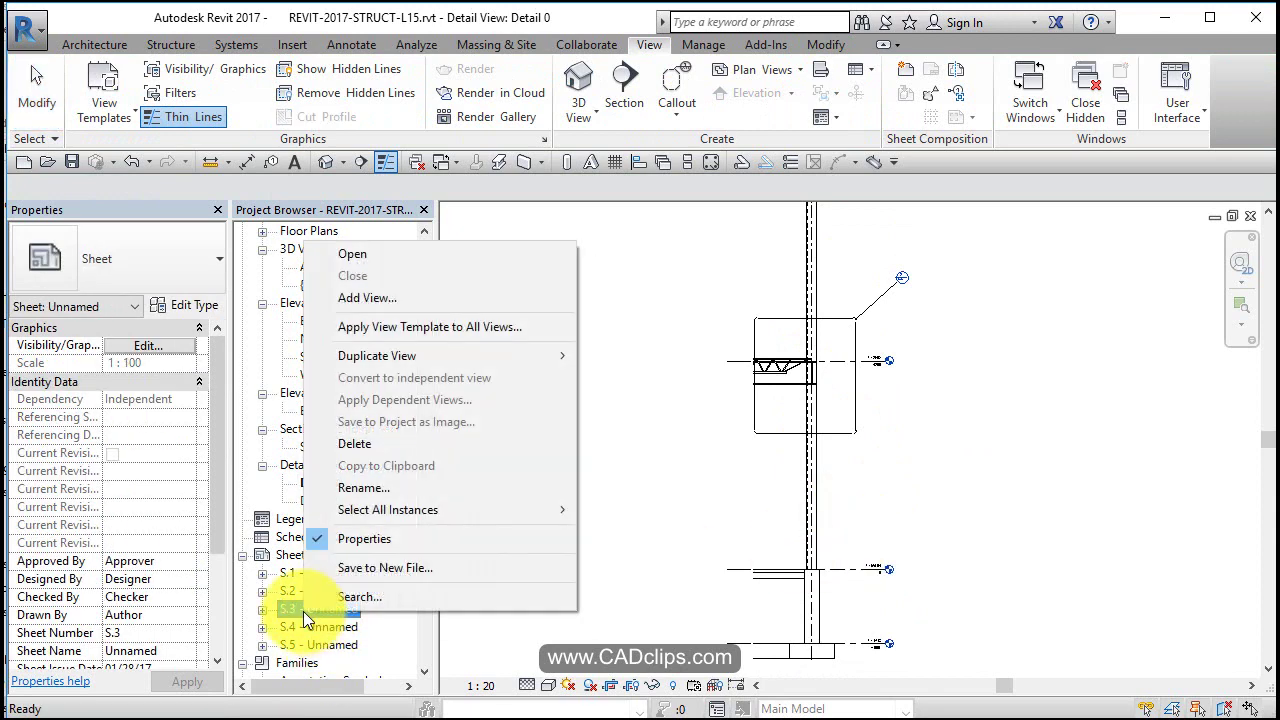
{"action": "left_click", "coordinate": [370, 488]}
{"action": "double_click", "coordinate": [640, 373]}
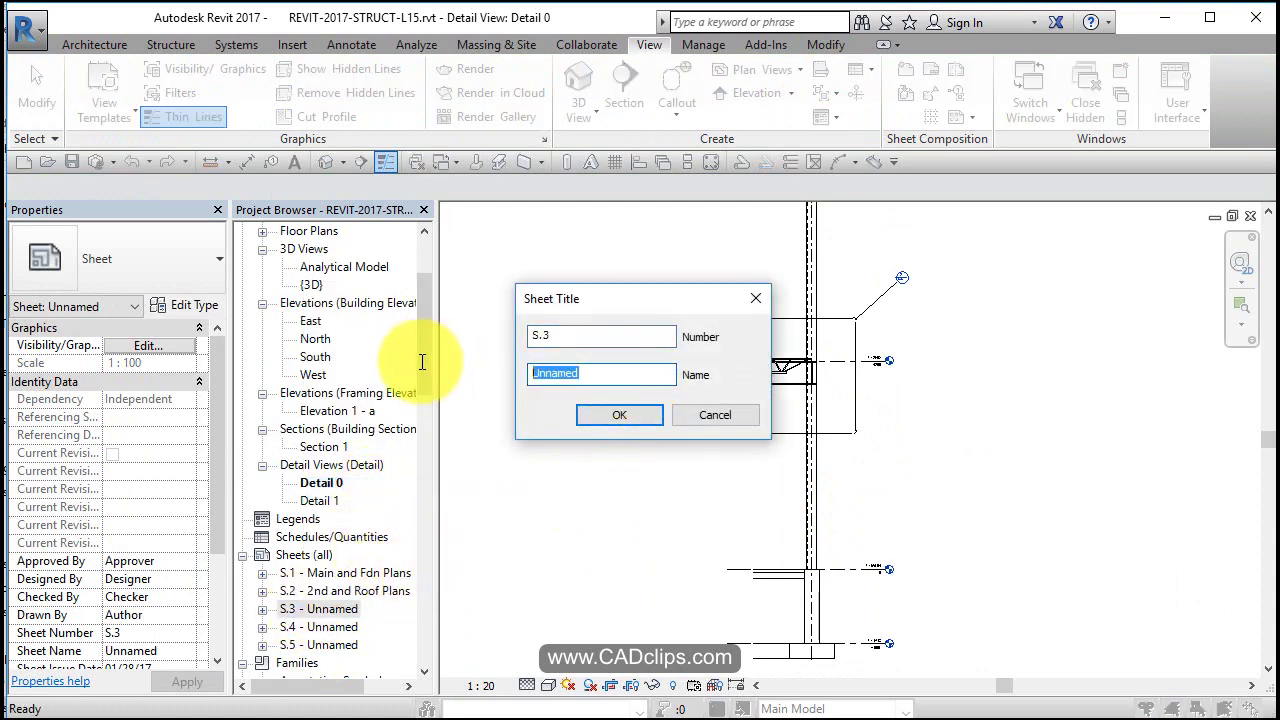
{"action": "type", "text": "Elevations"}
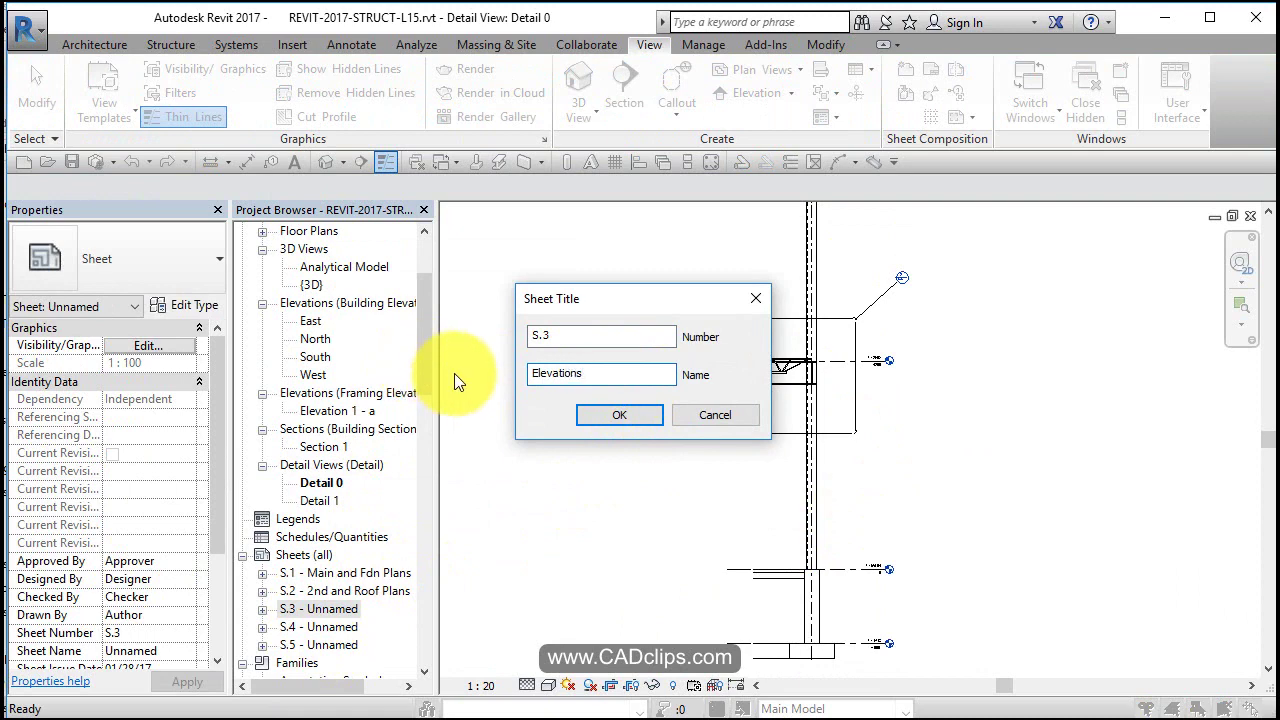
{"action": "left_click", "coordinate": [625, 414]}
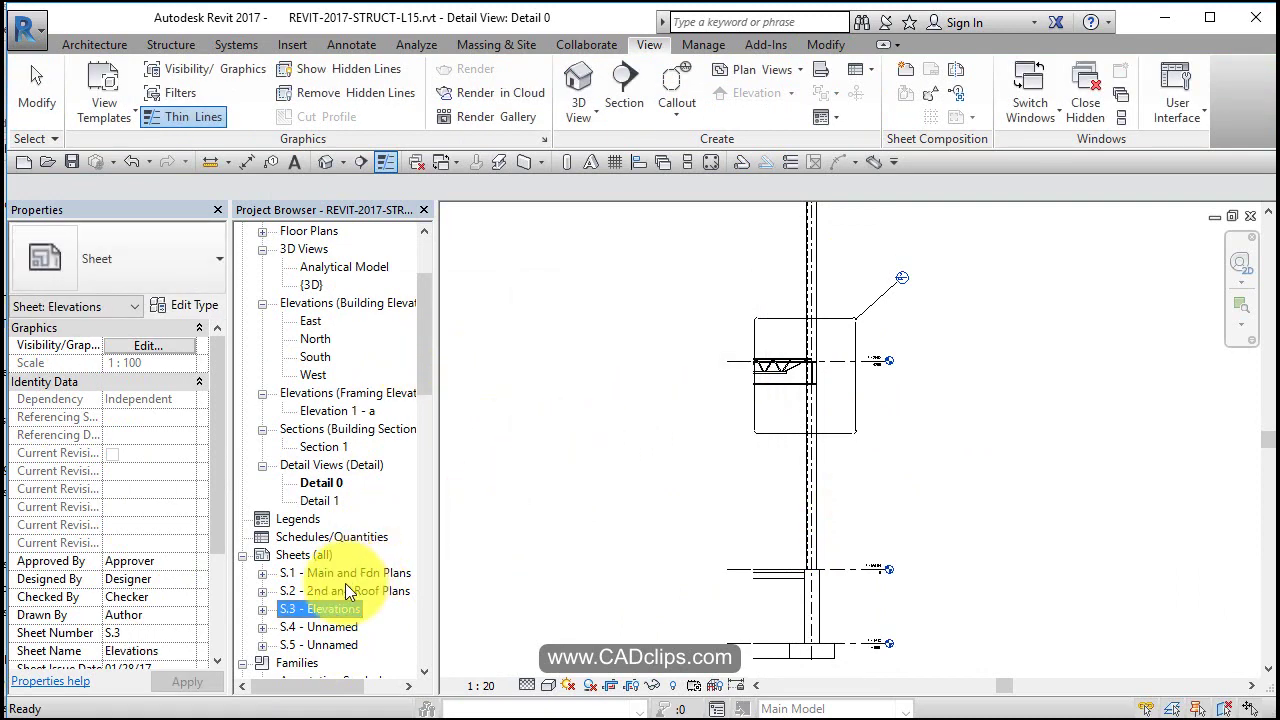
Rename sheet S.4 to 'Building Section'.
{"action": "left_click", "coordinate": [332, 627]}
{"action": "right_click", "coordinate": [332, 627]}
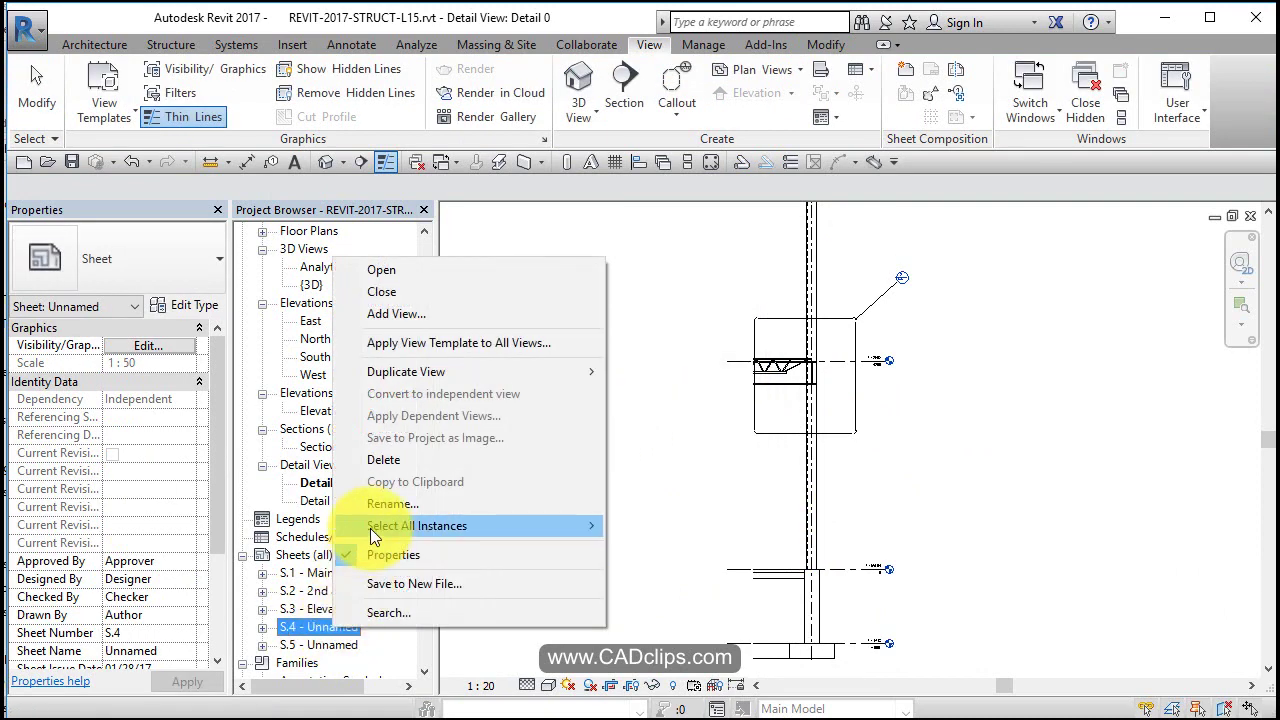
{"action": "left_click", "coordinate": [389, 510]}
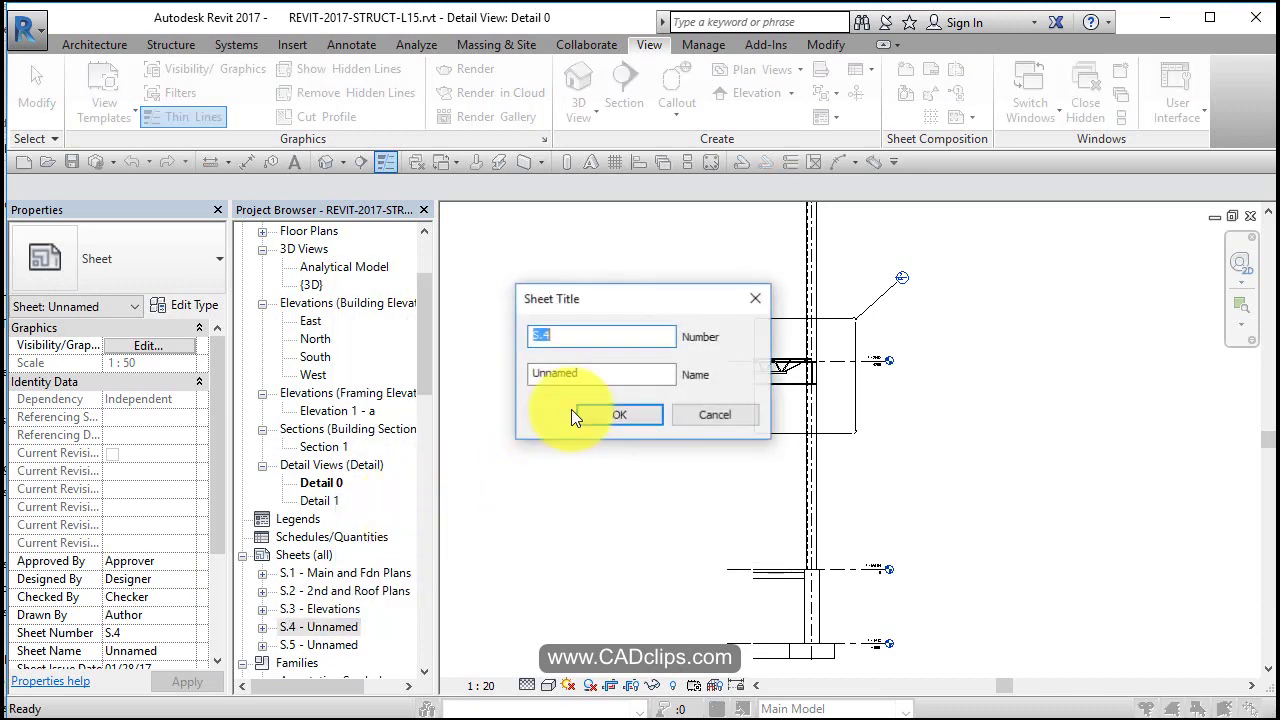
{"action": "double_click", "coordinate": [631, 374]}
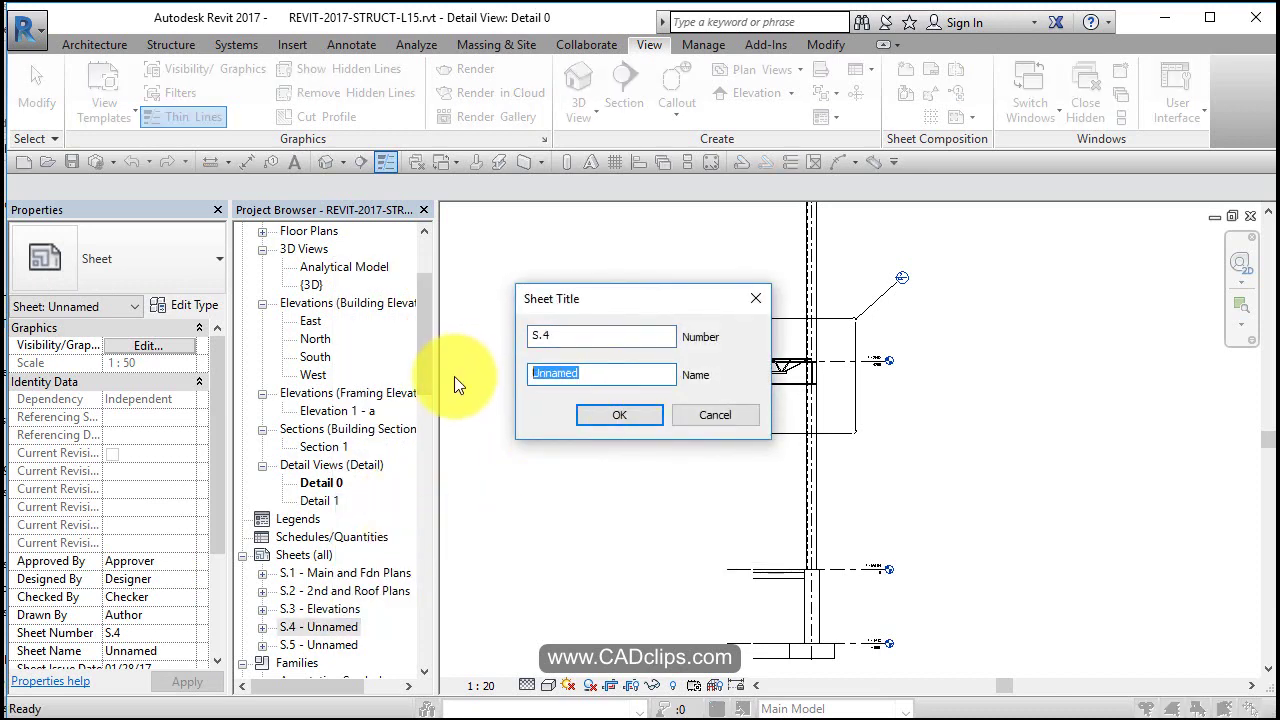
{"action": "type", "text": "Building Section"}
{"action": "left_click", "coordinate": [624, 414]}
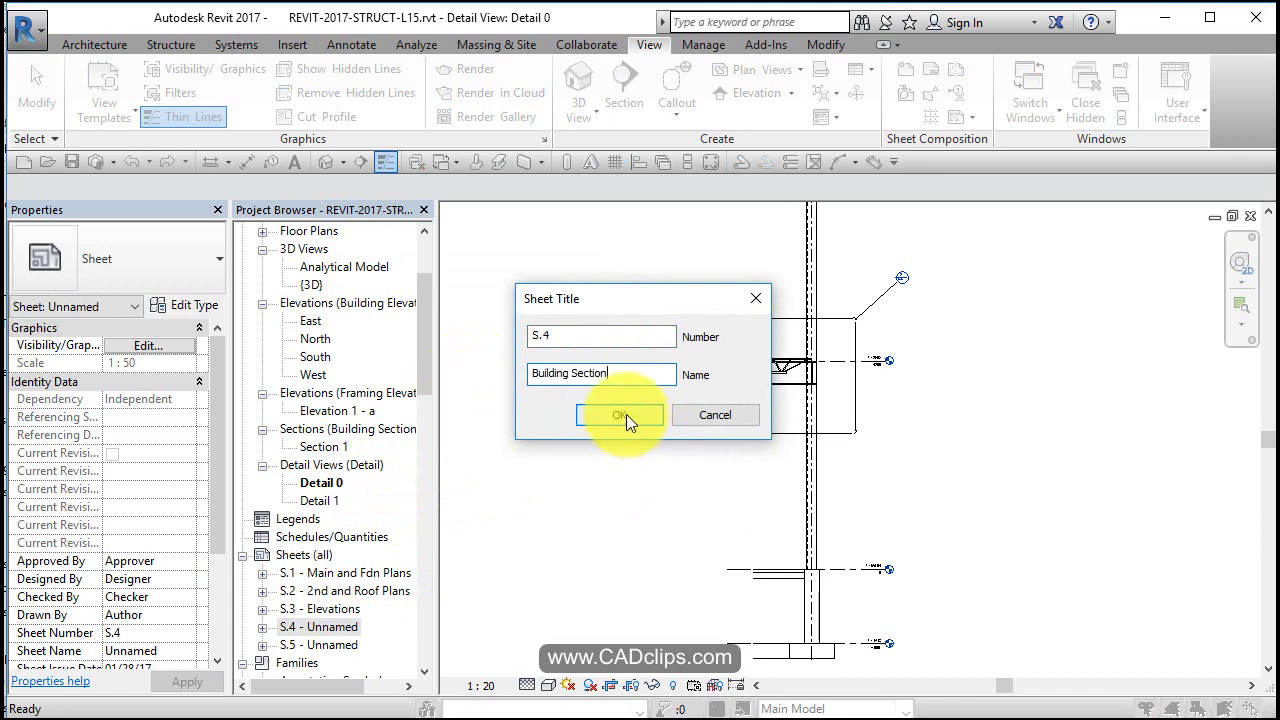
Rename sheet S.5 to 'Details', correcting the misspelling.
{"action": "left_click", "coordinate": [344, 645]}
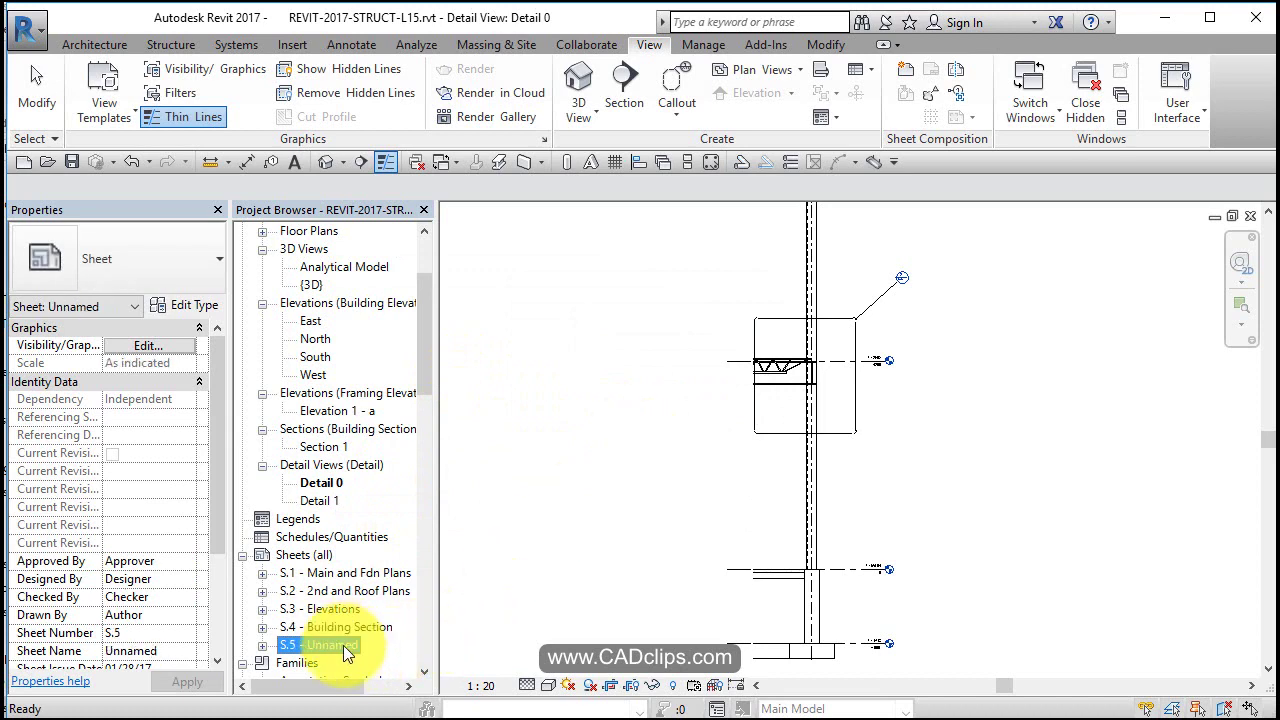
{"action": "right_click", "coordinate": [344, 646]}
{"action": "left_click", "coordinate": [422, 521]}
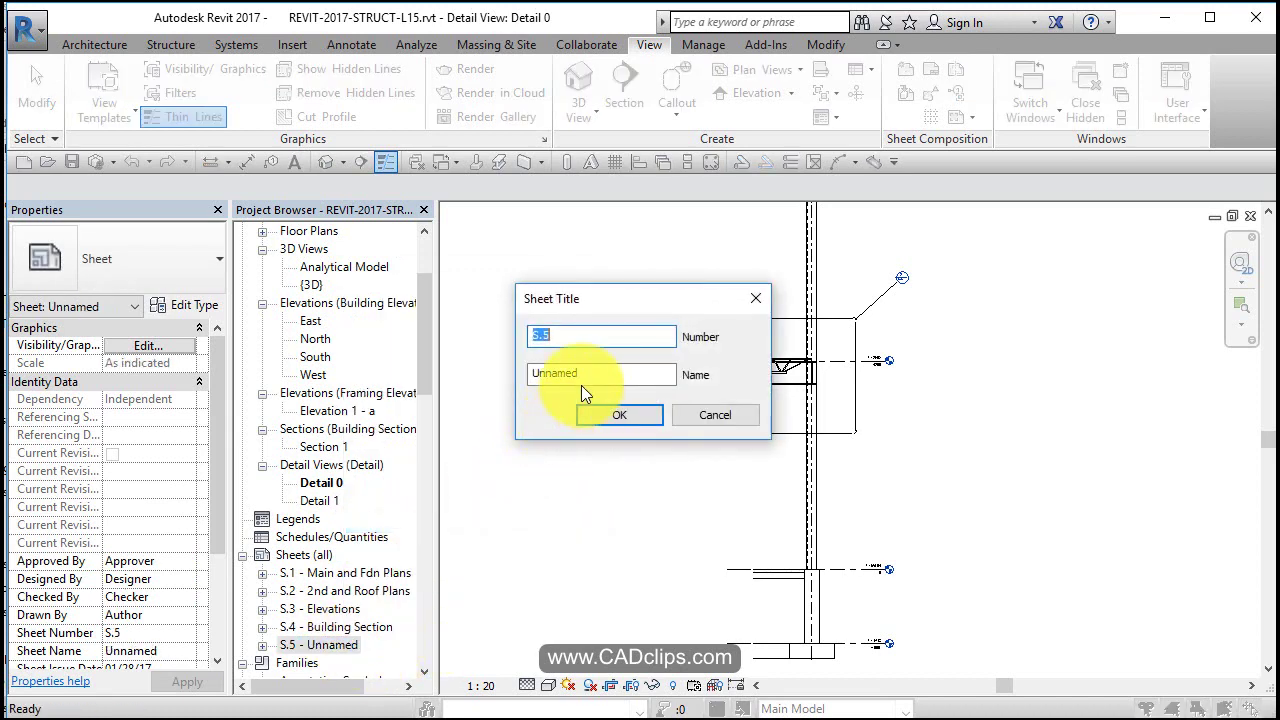
{"action": "double_click", "coordinate": [581, 380]}
{"action": "type", "text": "Deatils"}
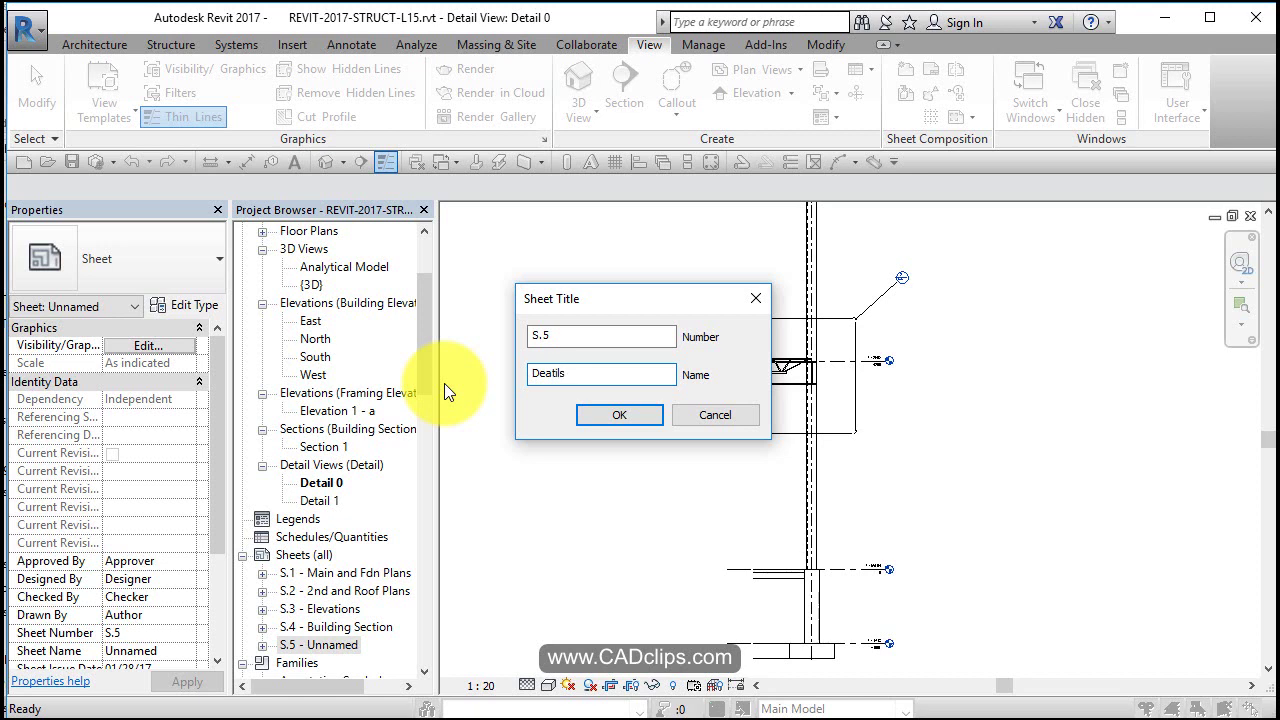
{"action": "key", "text": "BackSpace"}
{"action": "key", "text": "BackSpace"}
{"action": "key", "text": "BackSpace"}
{"action": "key", "text": "BackSpace"}
{"action": "key", "text": "BackSpace"}
{"action": "key", "text": "BackSpace"}
{"action": "type", "text": "tails"}
{"action": "left_click", "coordinate": [636, 415]}
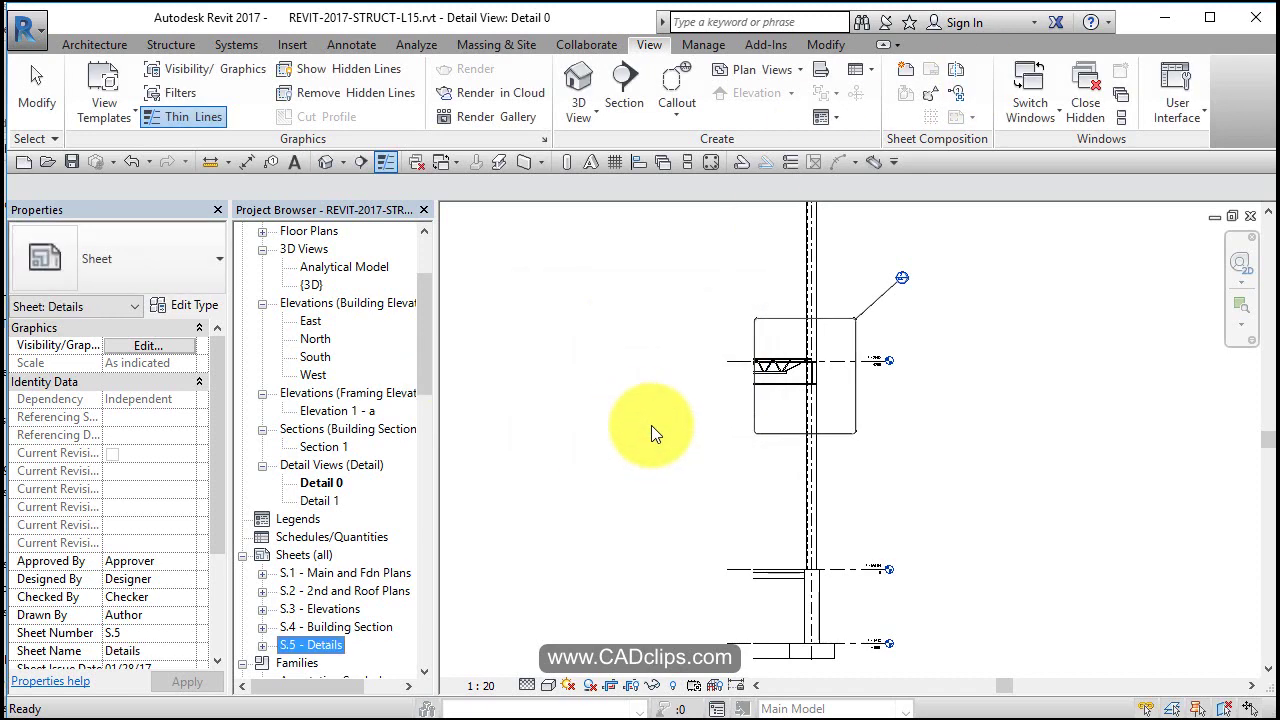
Review sheets S.1, S.2 and S.3 in turn, finishing on S.5 - Details.
{"action": "left_click", "coordinate": [360, 573]}
{"action": "double_click", "coordinate": [360, 573]}
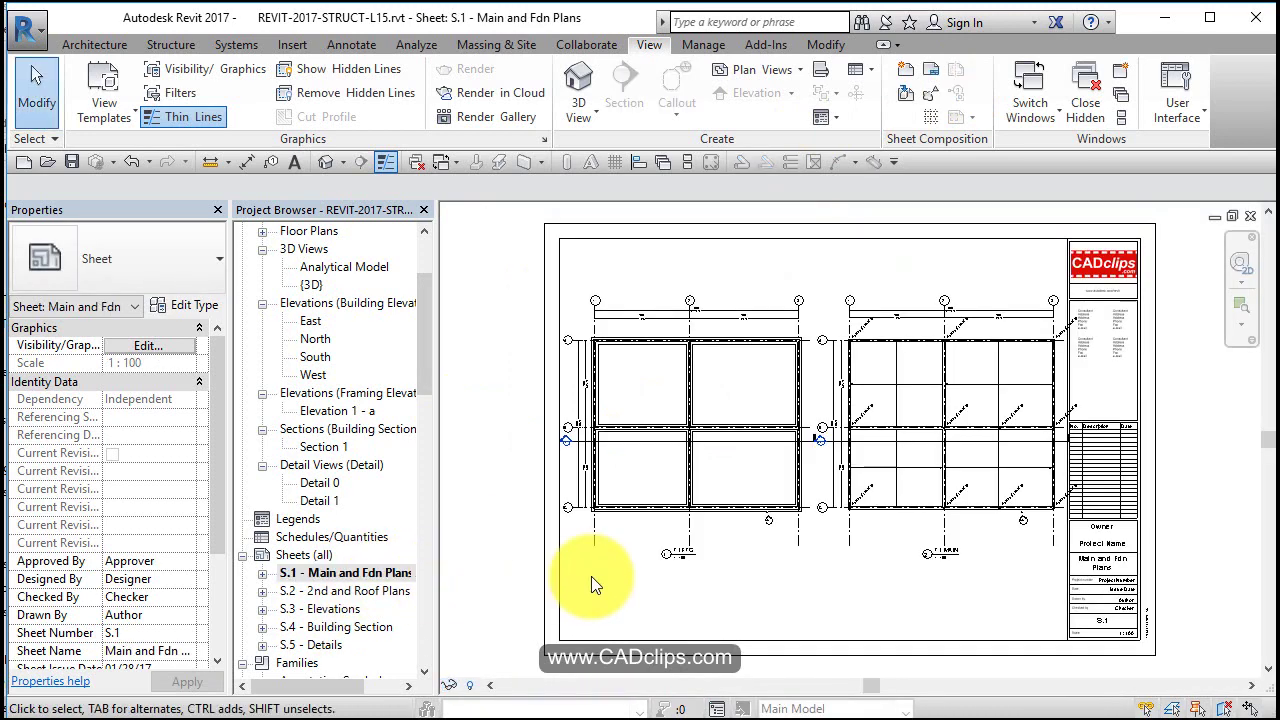
{"action": "double_click", "coordinate": [345, 593]}
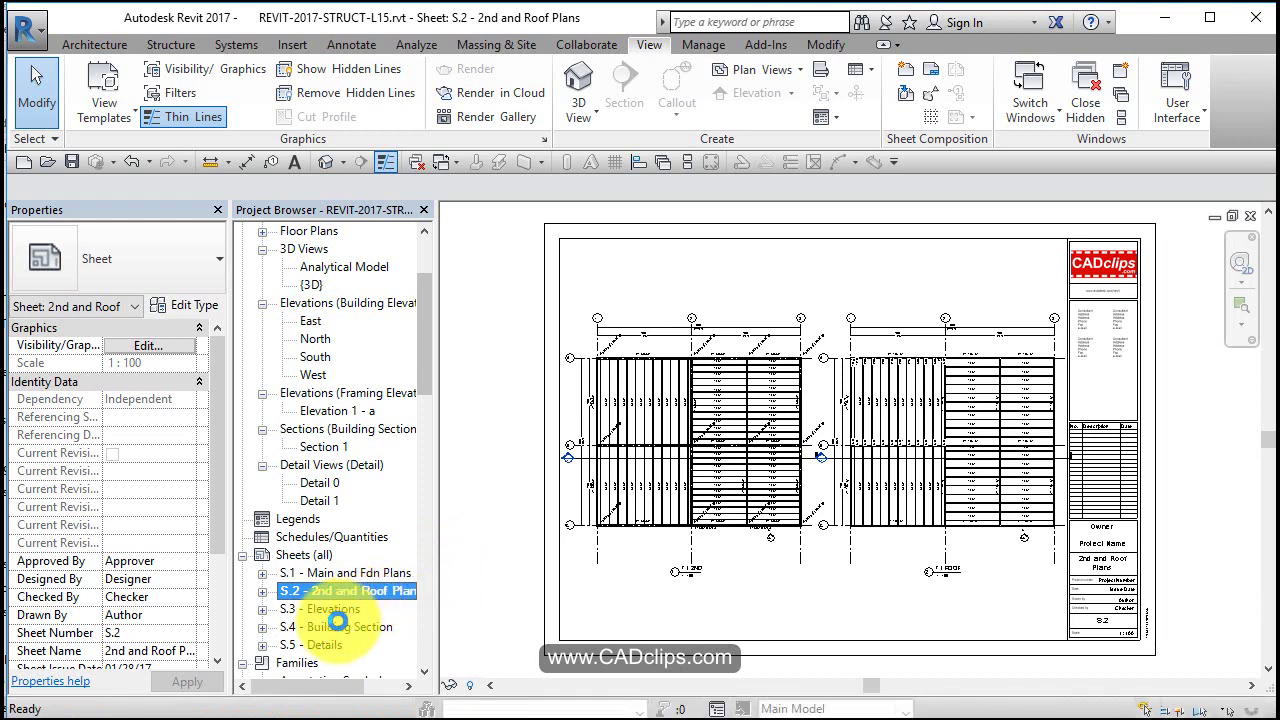
{"action": "double_click", "coordinate": [338, 627]}
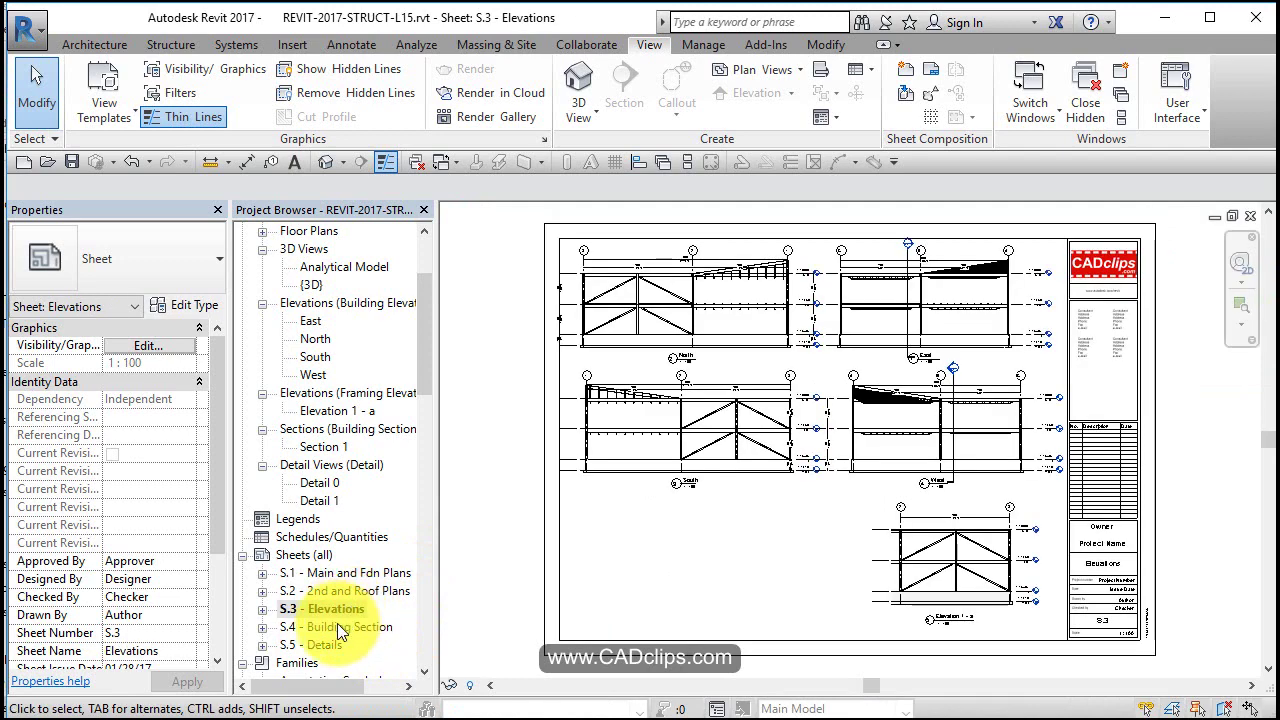
{"action": "double_click", "coordinate": [316, 650]}
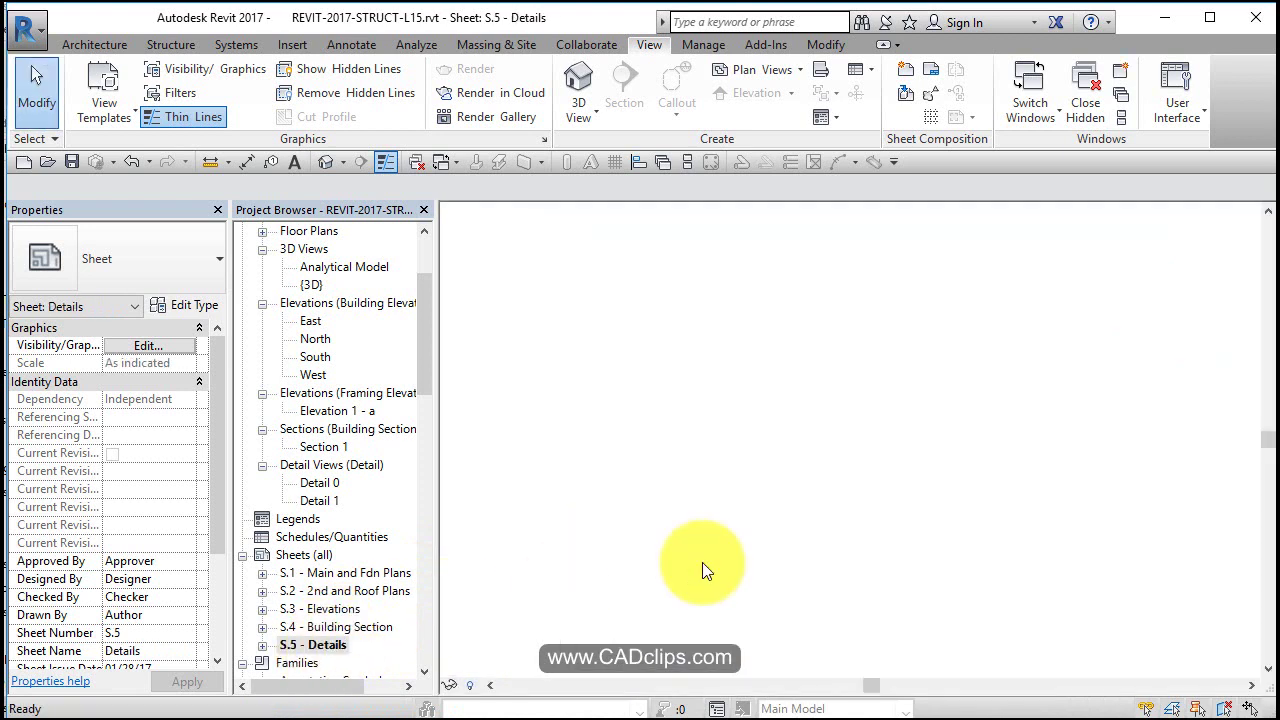